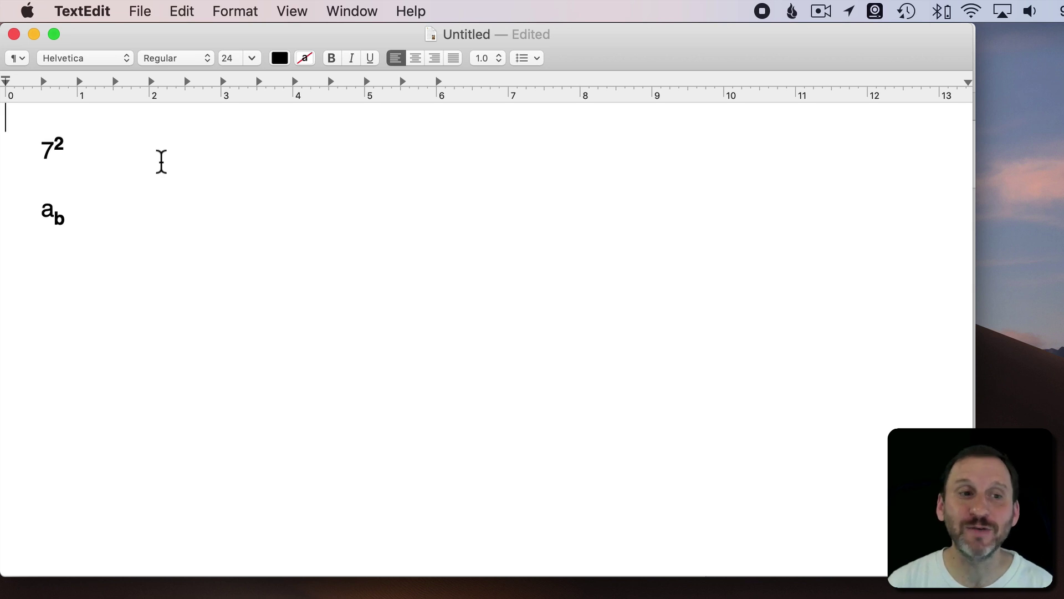
- Delete all the old example text from the TextEdit document
{"action": "left_click_drag", "start_coordinate": [53, 148], "coordinate": [65, 149]}
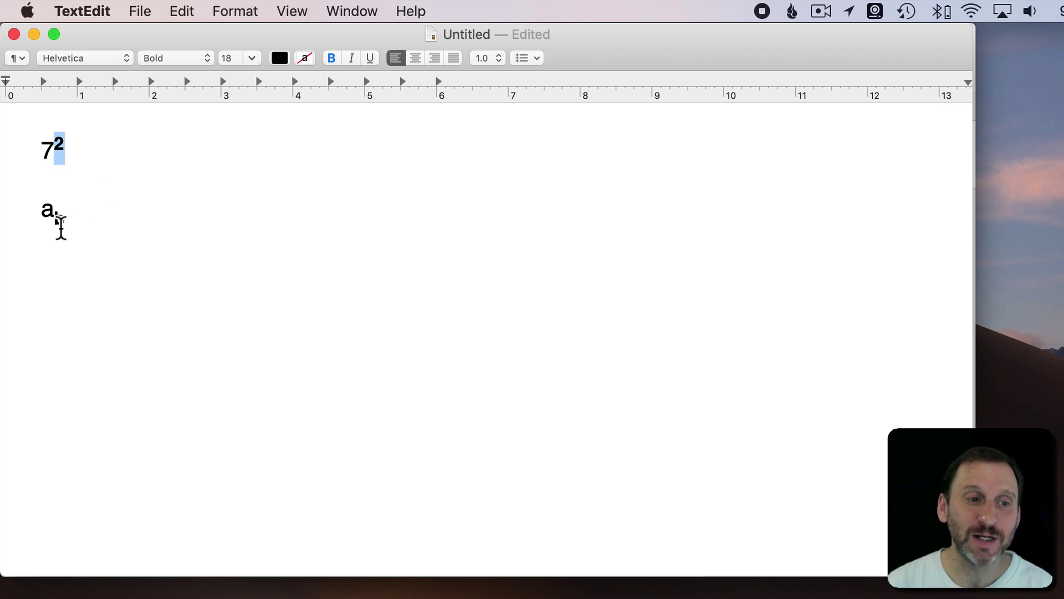
{"action": "left_click_drag", "start_coordinate": [53, 216], "coordinate": [62, 218]}
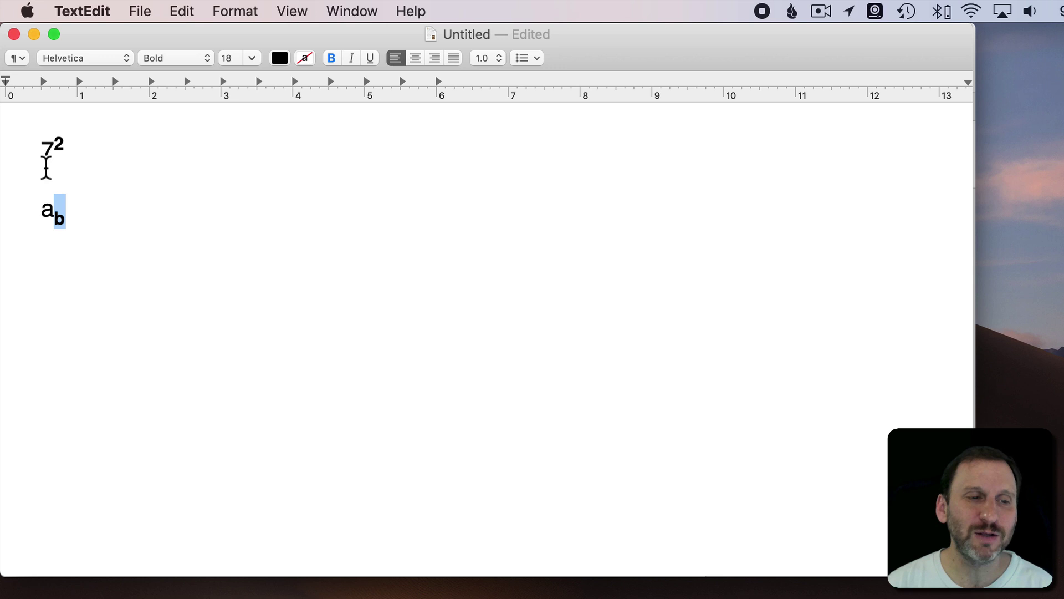
{"action": "left_click_drag", "start_coordinate": [54, 143], "coordinate": [66, 145]}
{"action": "left_click_drag", "start_coordinate": [54, 218], "coordinate": [71, 214]}
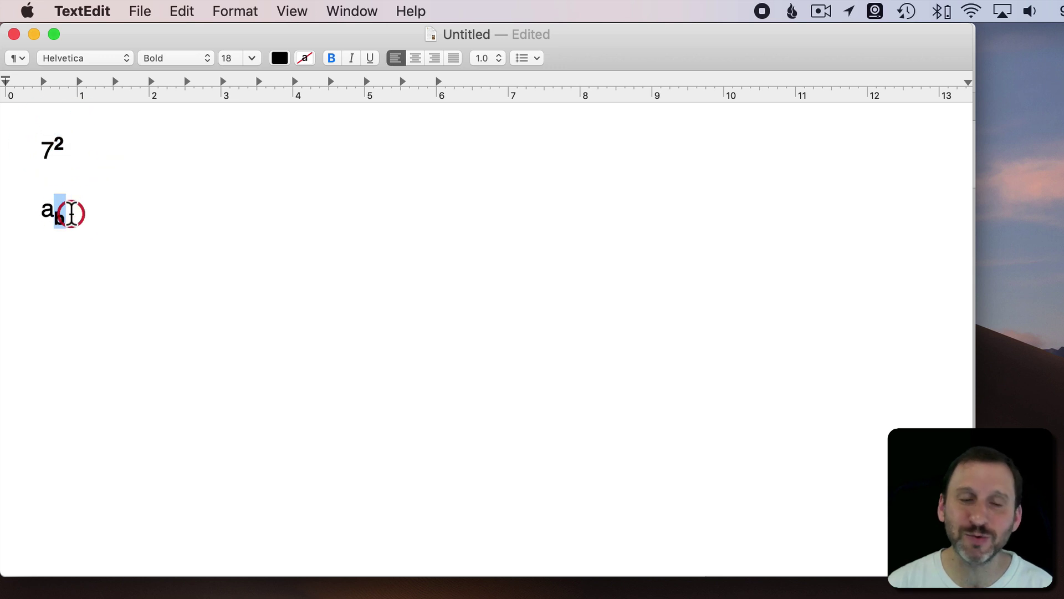
{"action": "key", "text": "super+a"}
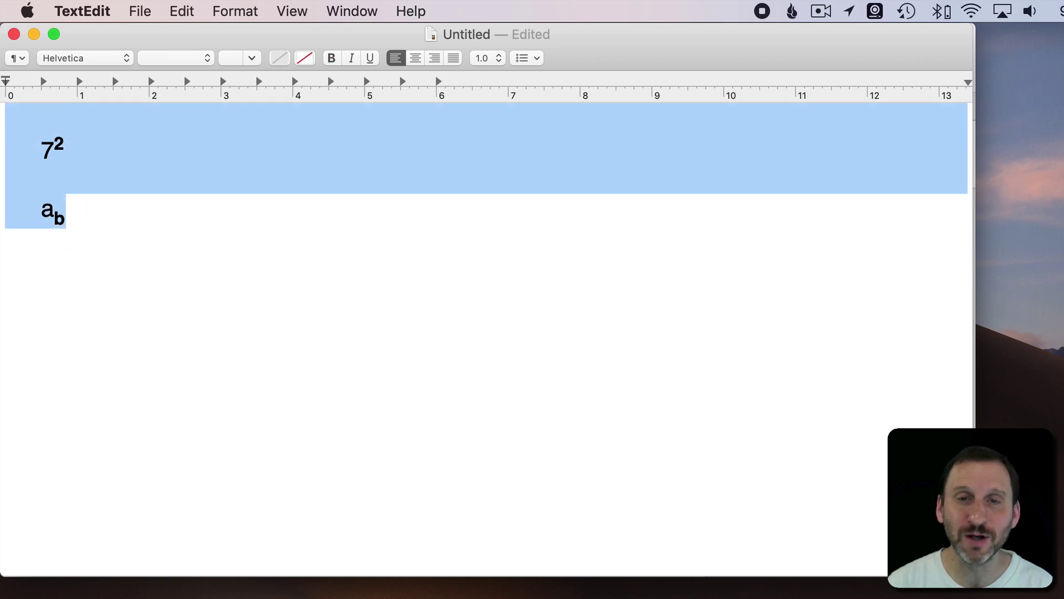
{"action": "key", "text": "BackSpace"}
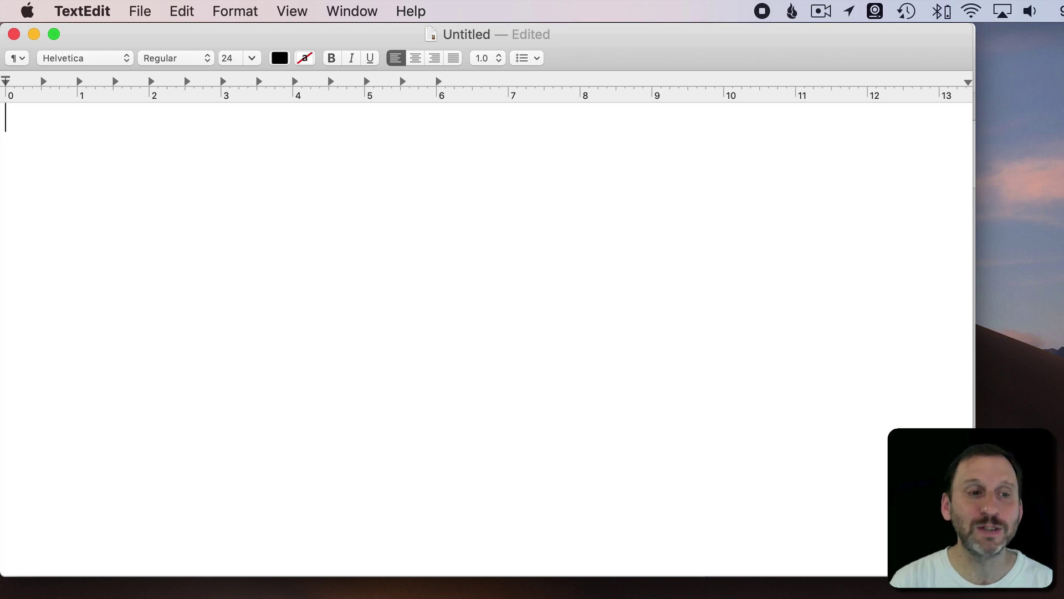
- Type 72 and make the 2 a superscript using Format > Font > Baseline > Superscript
{"action": "type", "text": "72"}
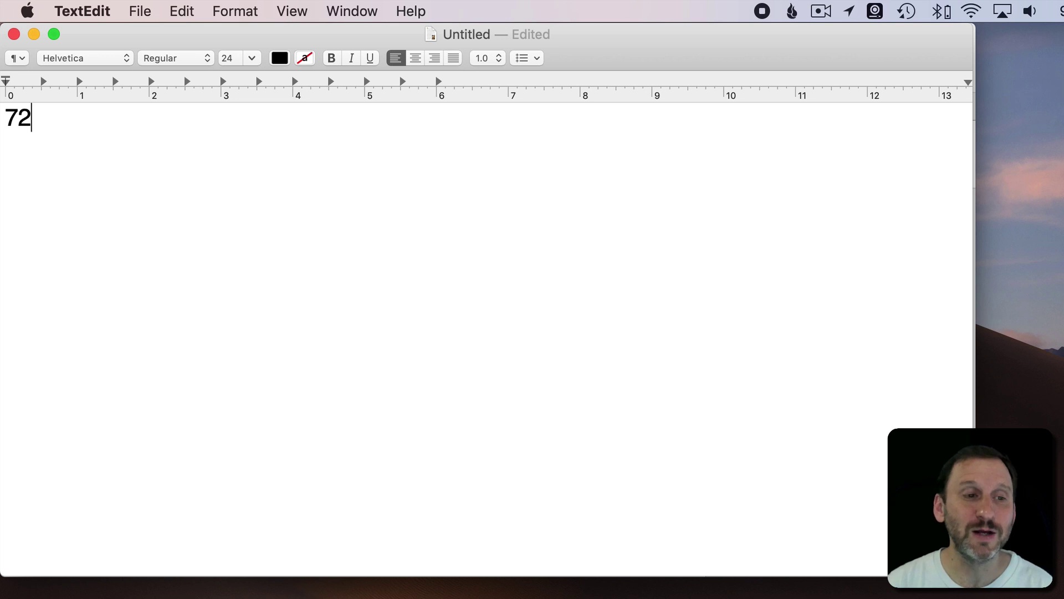
{"action": "left_click_drag", "start_coordinate": [19, 118], "coordinate": [34, 118]}
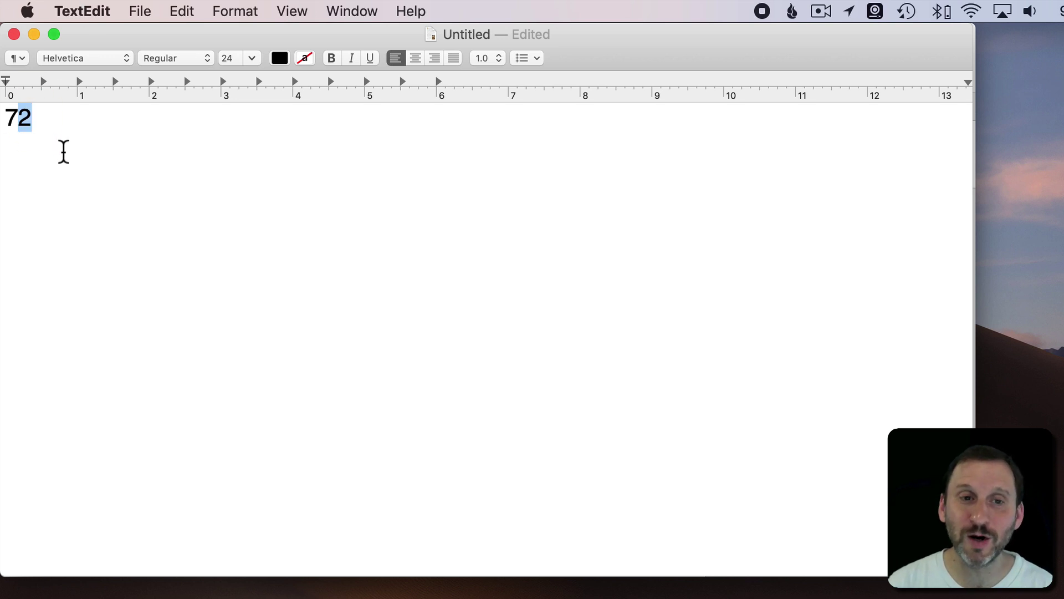
{"action": "left_click", "coordinate": [250, 10]}
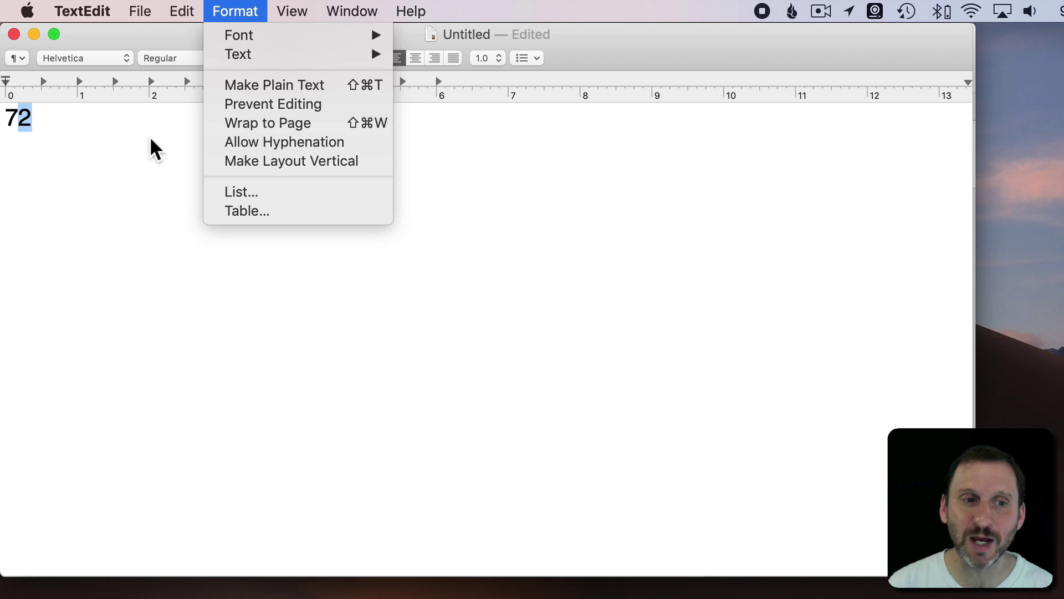
{"action": "left_click", "coordinate": [120, 140]}
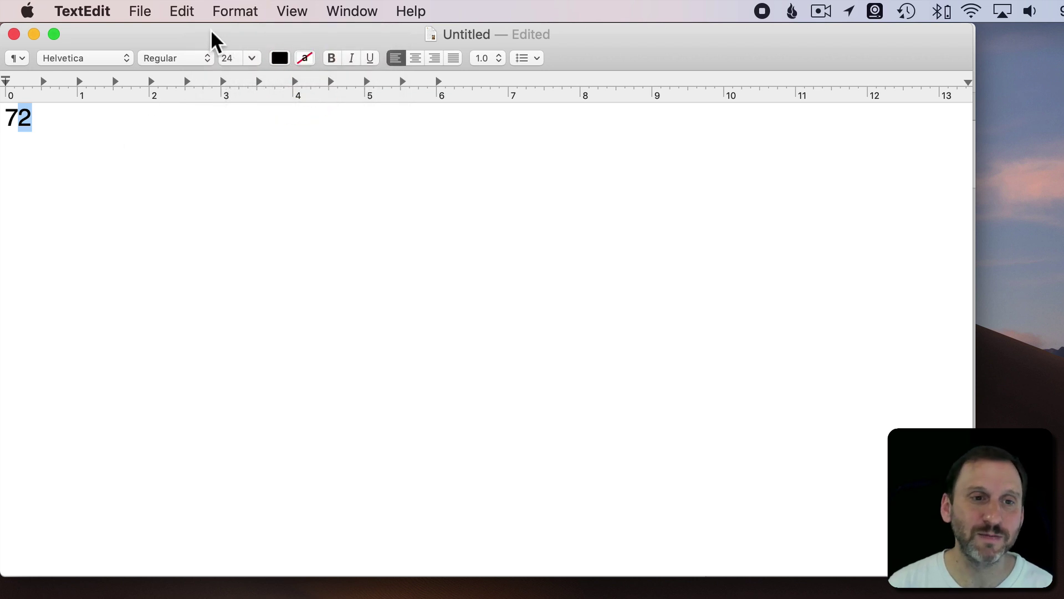
{"action": "left_click", "coordinate": [226, 10]}
{"action": "mouse_move", "coordinate": [240, 34]}
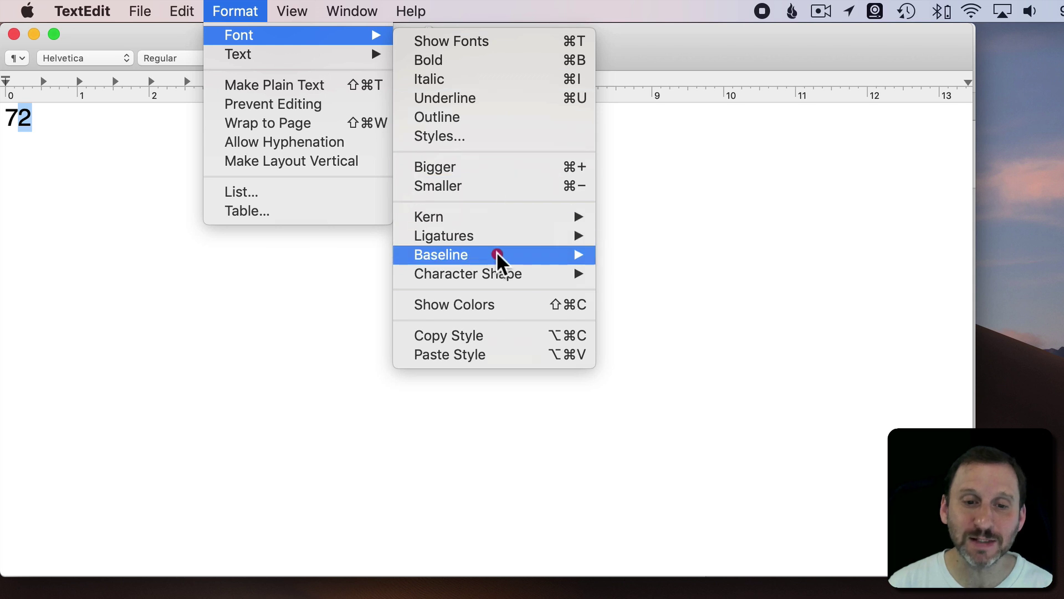
{"action": "mouse_move", "coordinate": [496, 256]}
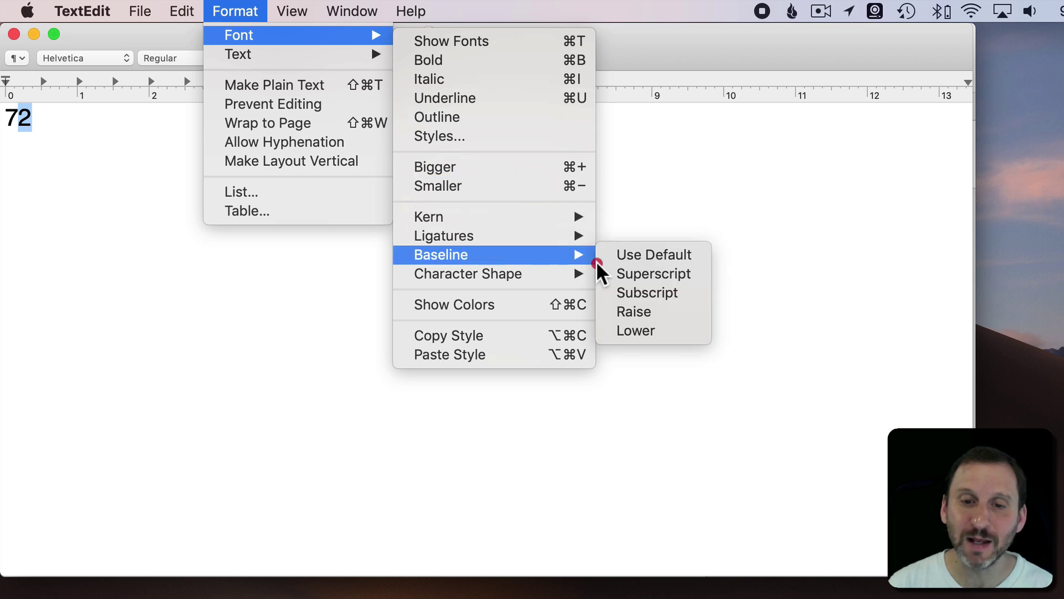
{"action": "left_click", "coordinate": [653, 278]}
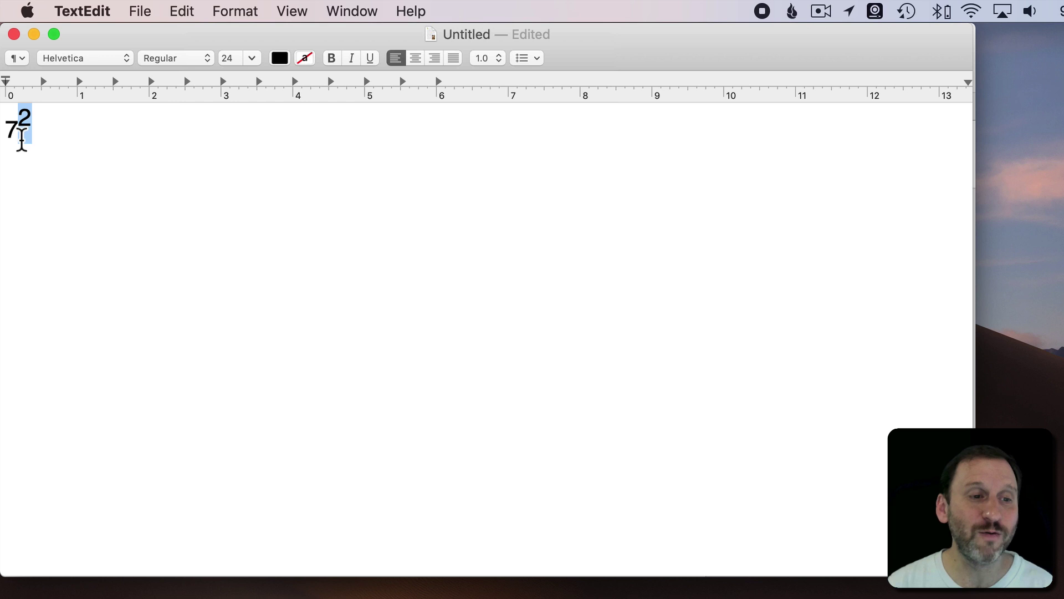
{"action": "left_click", "coordinate": [45, 140]}
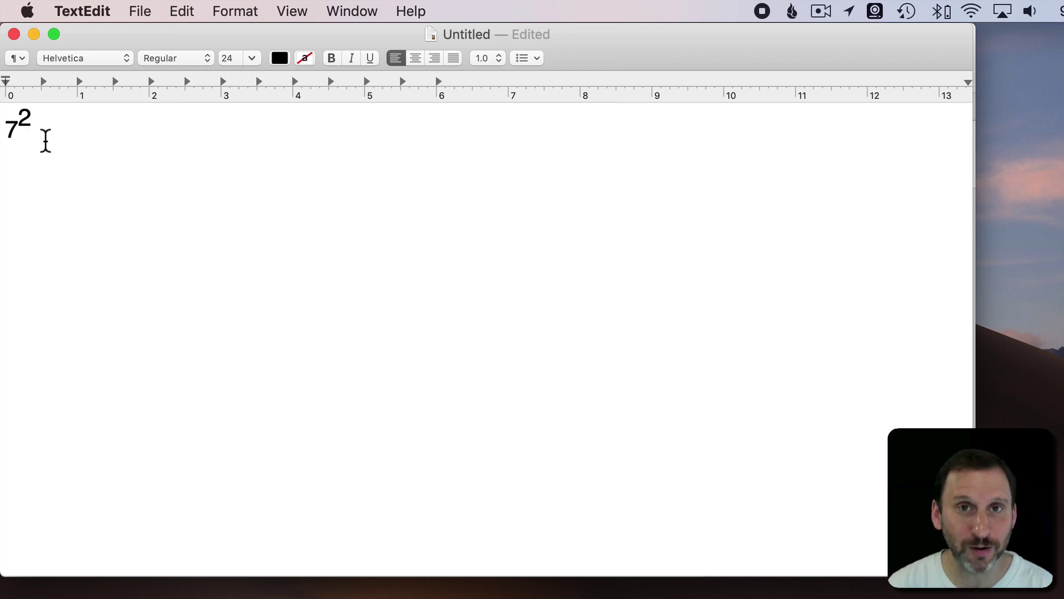
- Set the superscript 2's font size to 12 point, then to 18 point
{"action": "left_click_drag", "start_coordinate": [32, 125], "coordinate": [19, 125]}
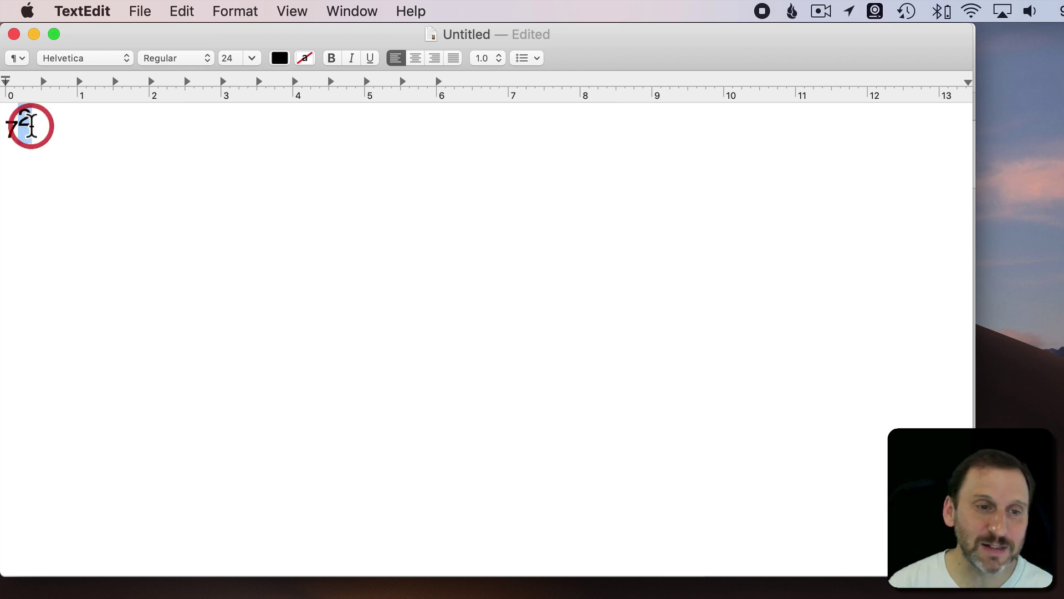
{"action": "left_click", "coordinate": [234, 58]}
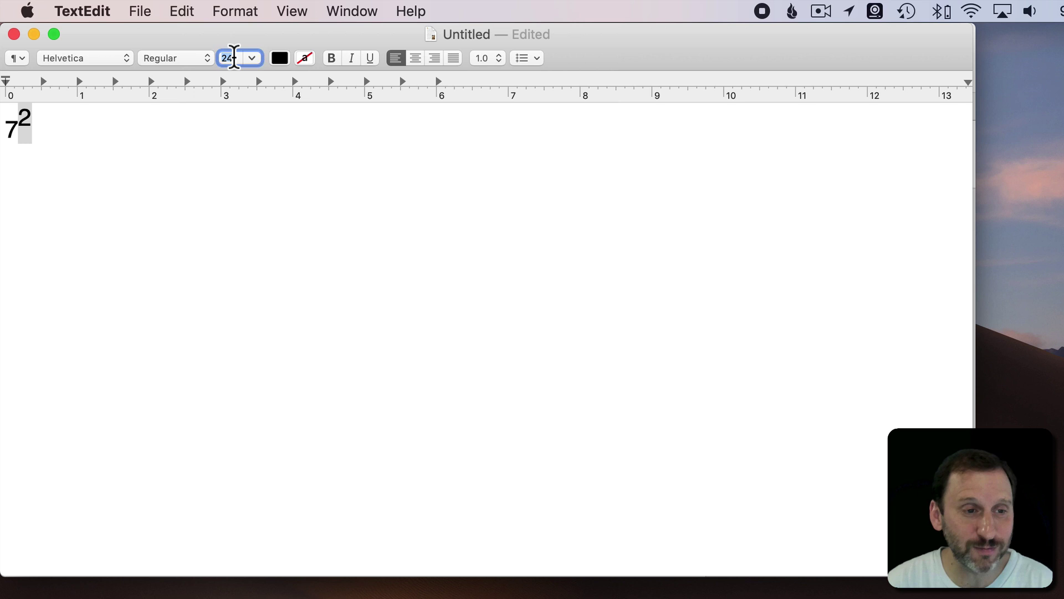
{"action": "type", "text": "12"}
{"action": "key", "text": "Return"}
{"action": "left_click", "coordinate": [228, 58]}
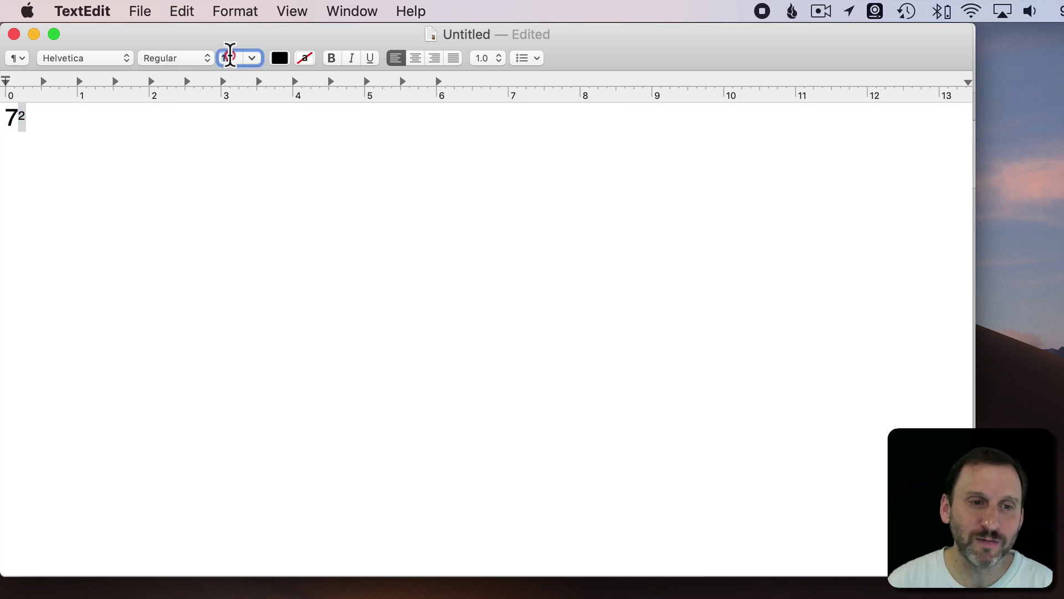
{"action": "type", "text": "18"}
{"action": "key", "text": "Return"}
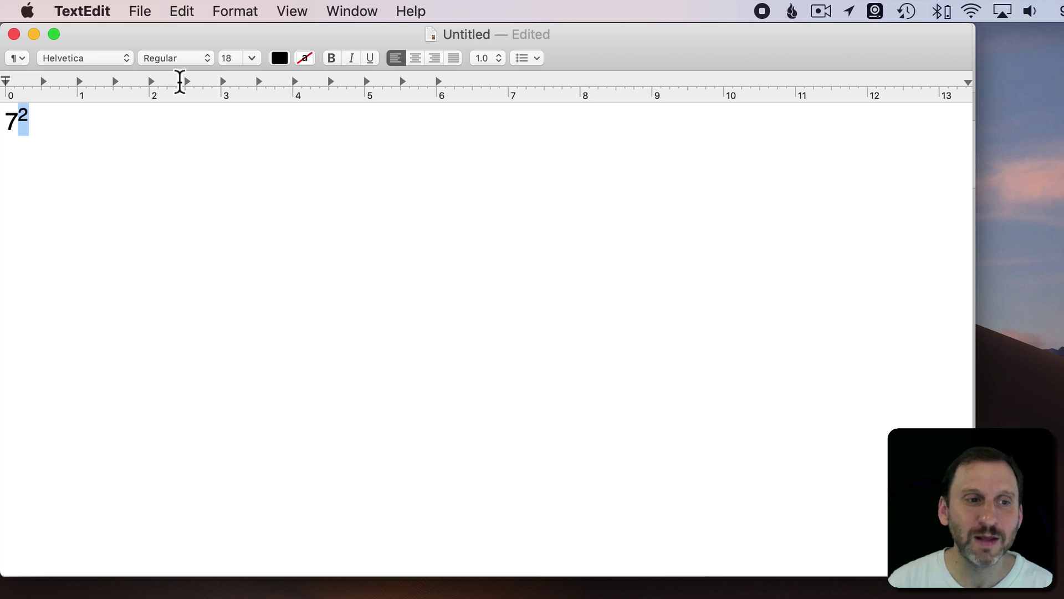
- Try subscript and bold on the 2, undo both, and leave a bold superscript 2
{"action": "left_click", "coordinate": [233, 8]}
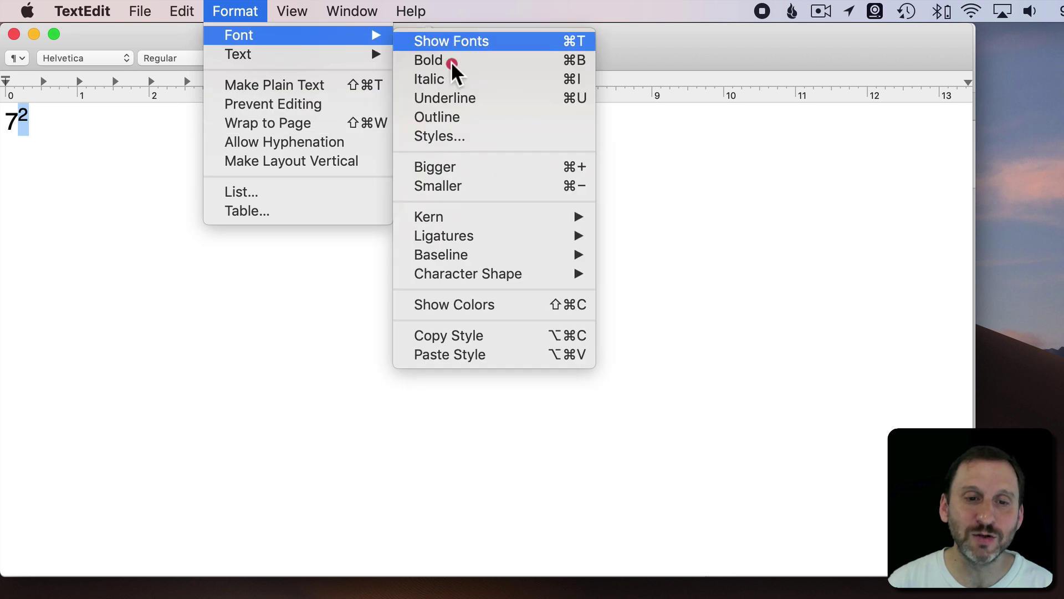
{"action": "mouse_move", "coordinate": [509, 256]}
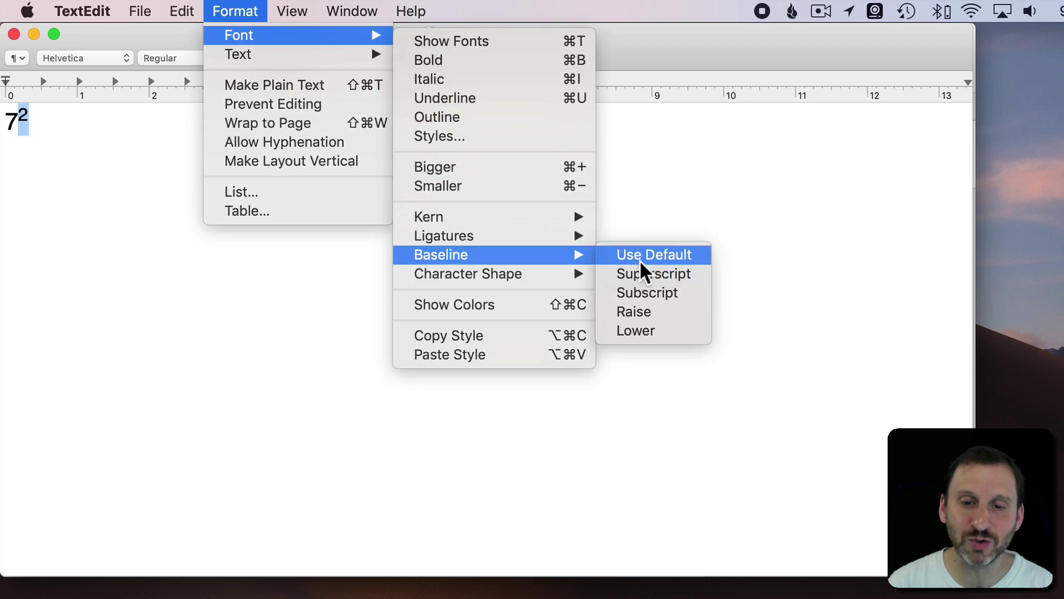
{"action": "left_click", "coordinate": [643, 292]}
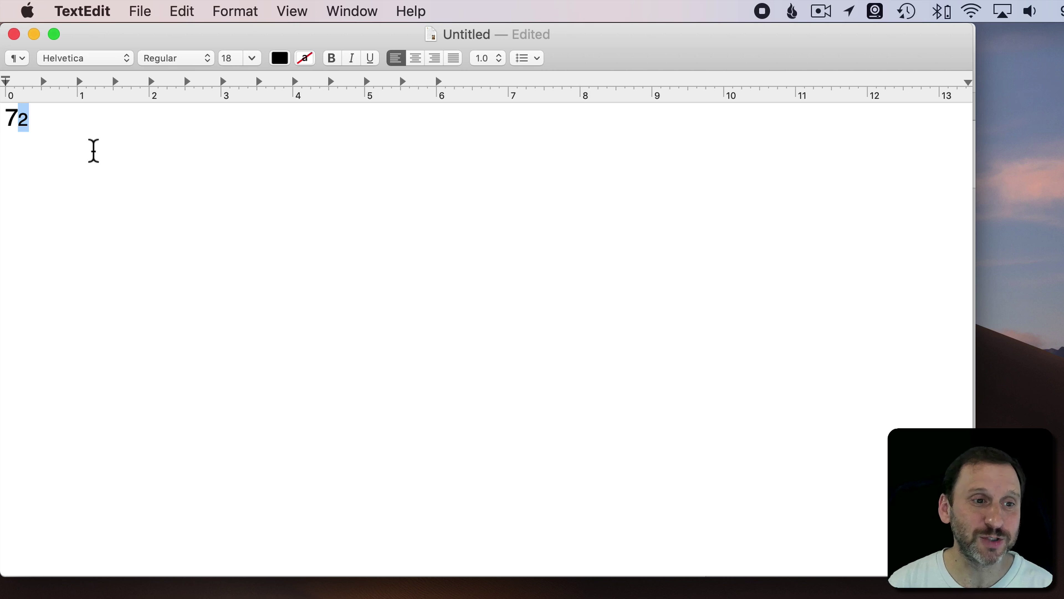
{"action": "left_click", "coordinate": [331, 56]}
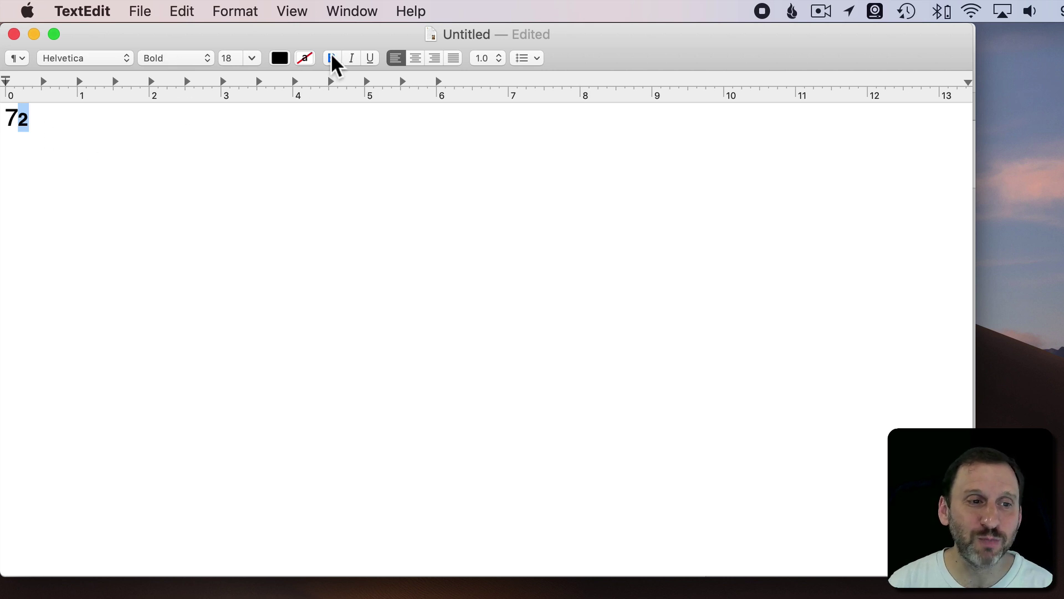
{"action": "key", "text": "super+b"}
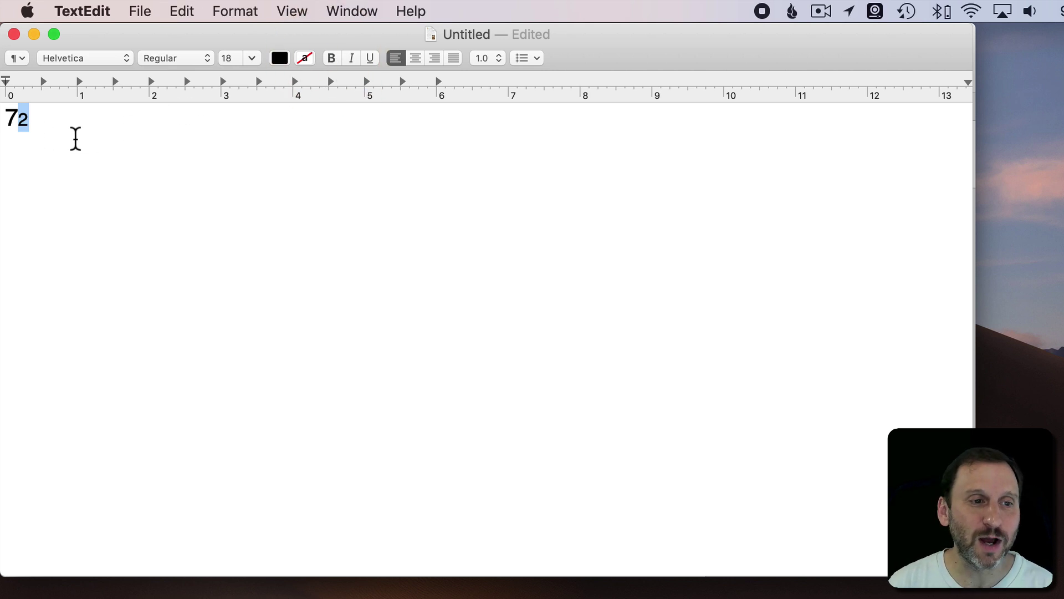
{"action": "key", "text": "ctrl+super+equal"}
{"action": "left_click", "coordinate": [331, 57]}
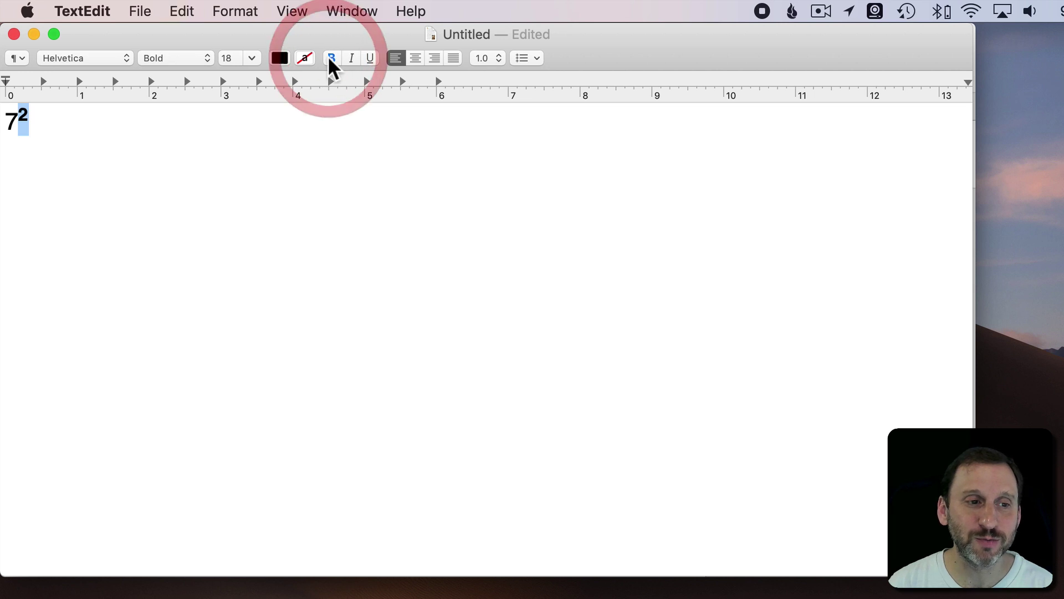
{"action": "left_click", "coordinate": [17, 119]}
- Shrink the superscript 2 to 16 point, then to 14 point
{"action": "left_click_drag", "start_coordinate": [15, 118], "coordinate": [28, 116]}
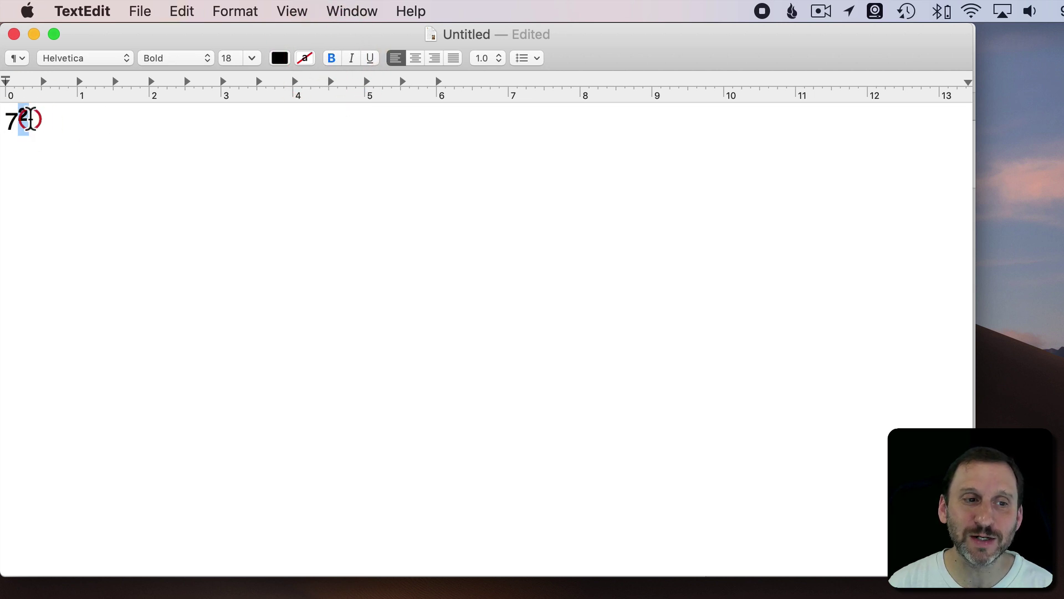
{"action": "left_click", "coordinate": [233, 58]}
{"action": "type", "text": "16"}
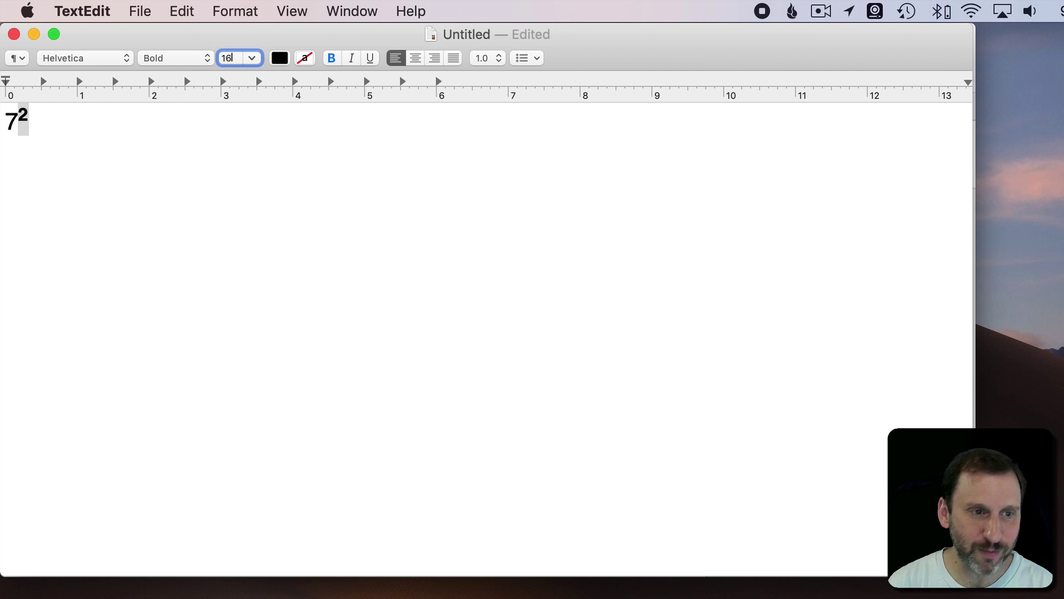
{"action": "key", "text": "Return"}
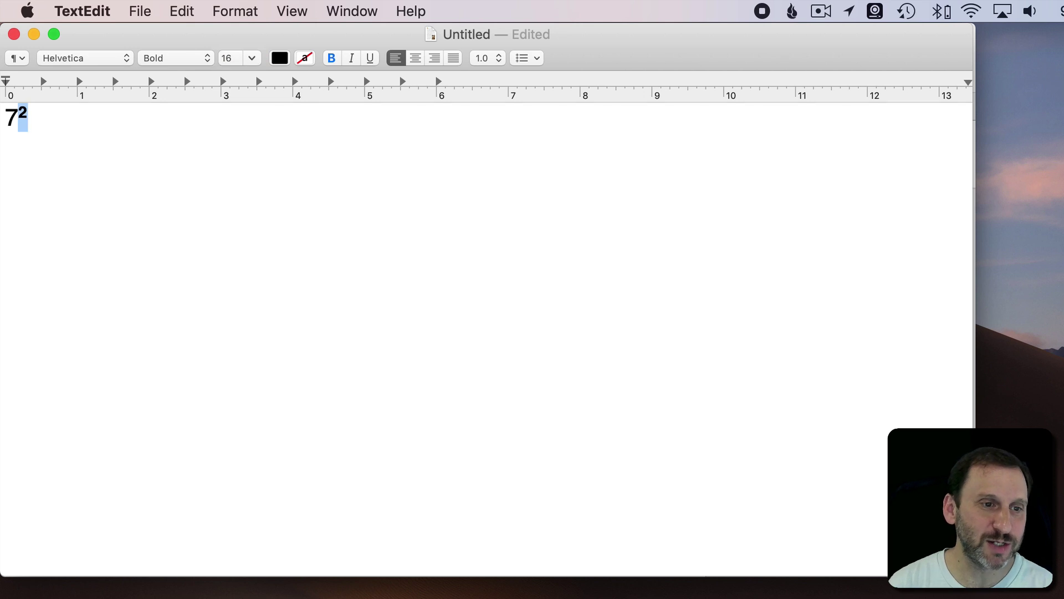
{"action": "left_click", "coordinate": [232, 58]}
{"action": "type", "text": "14"}
{"action": "key", "text": "Return"}
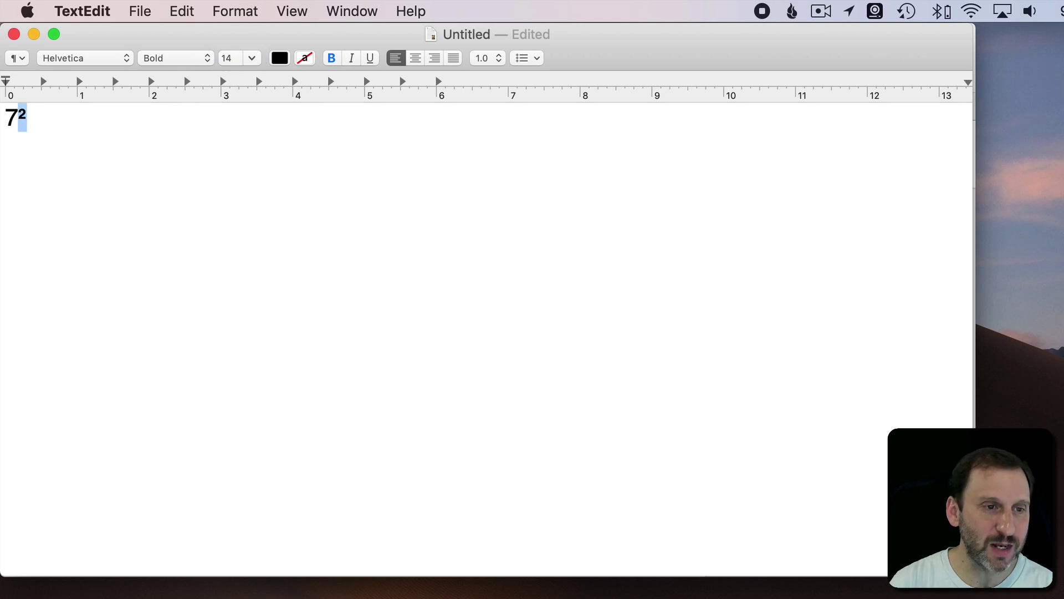
{"action": "left_click", "coordinate": [45, 117]}
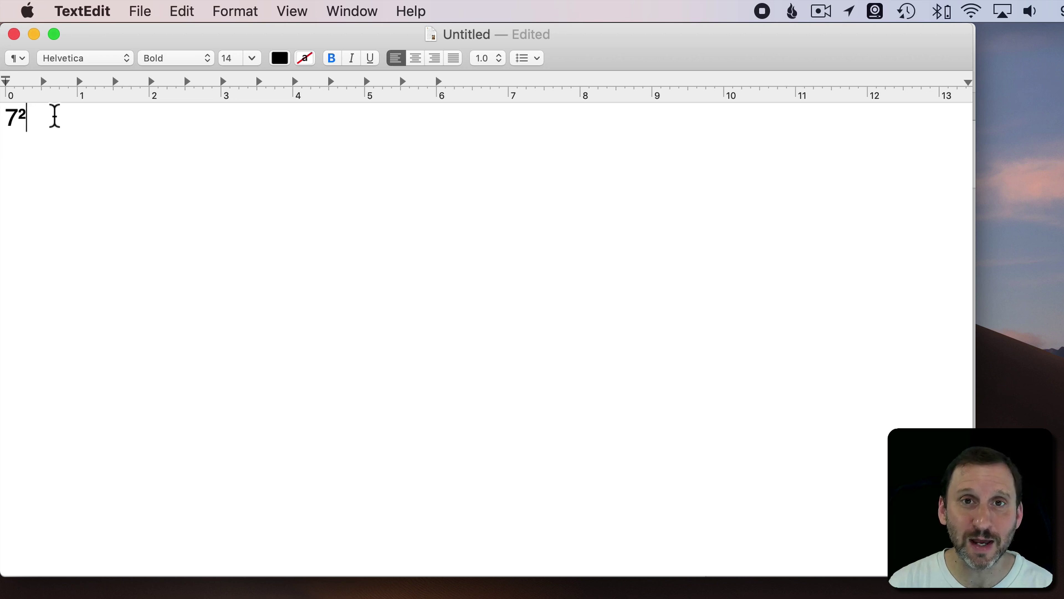
- Replace the text with a plain 7 and search 'superscript' in the Character Viewer
{"action": "key", "text": "super+z"}
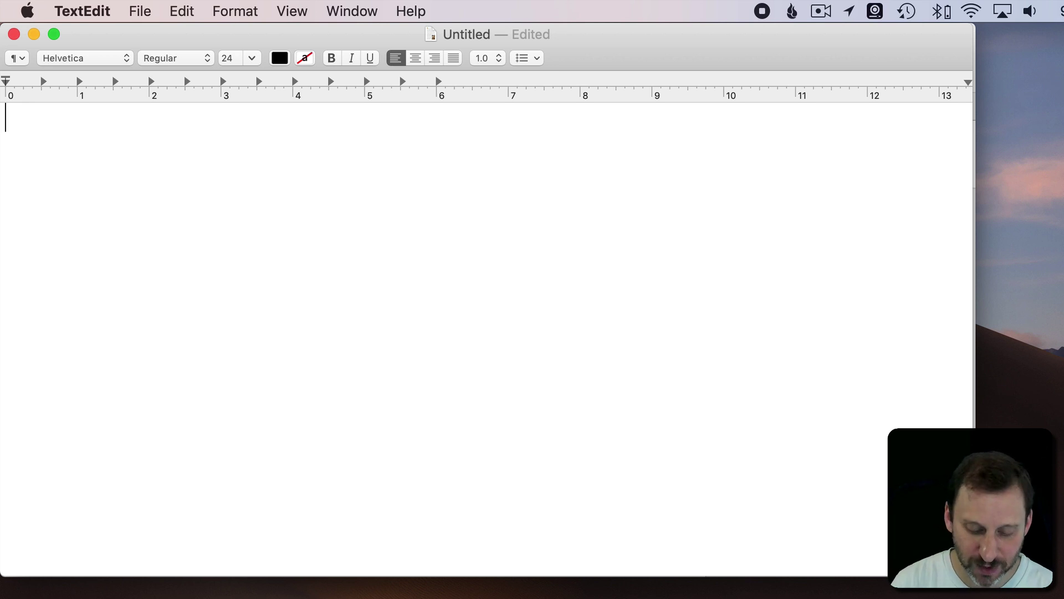
{"action": "type", "text": "7"}
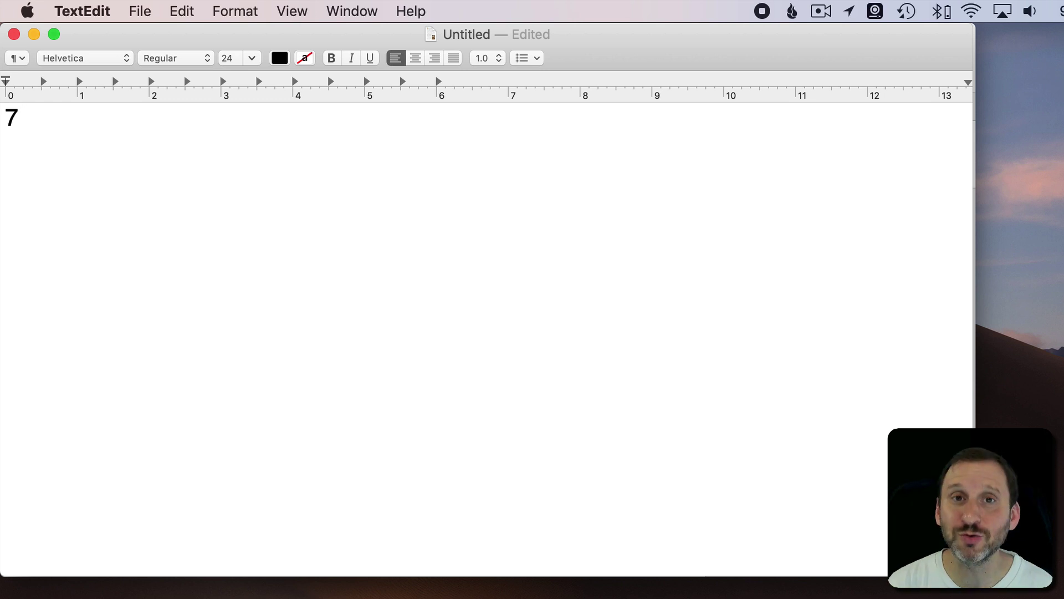
{"action": "key", "text": "ctrl+super+space"}
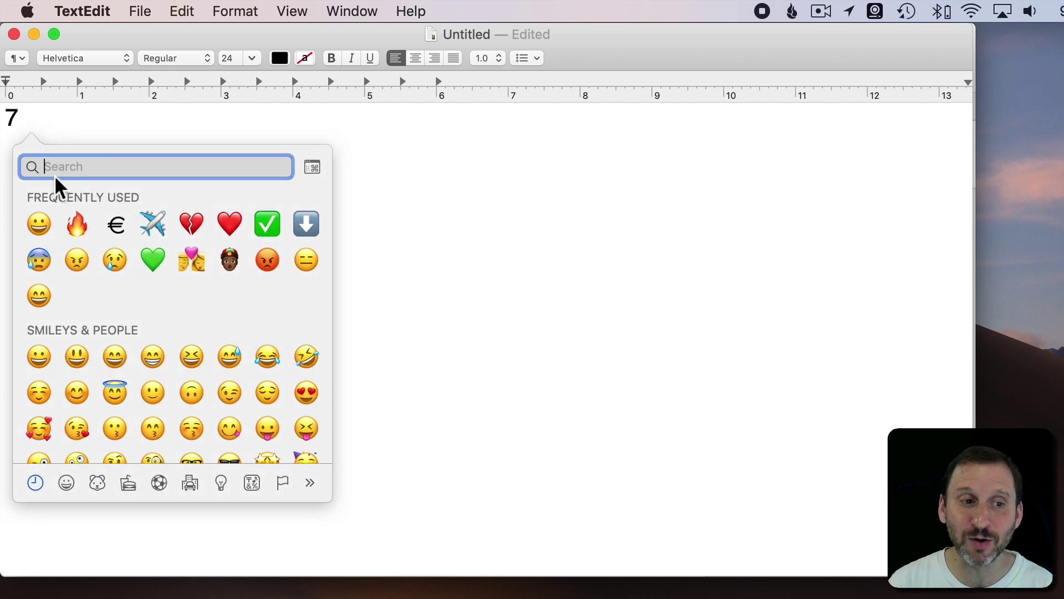
{"action": "type", "text": "superscript"}
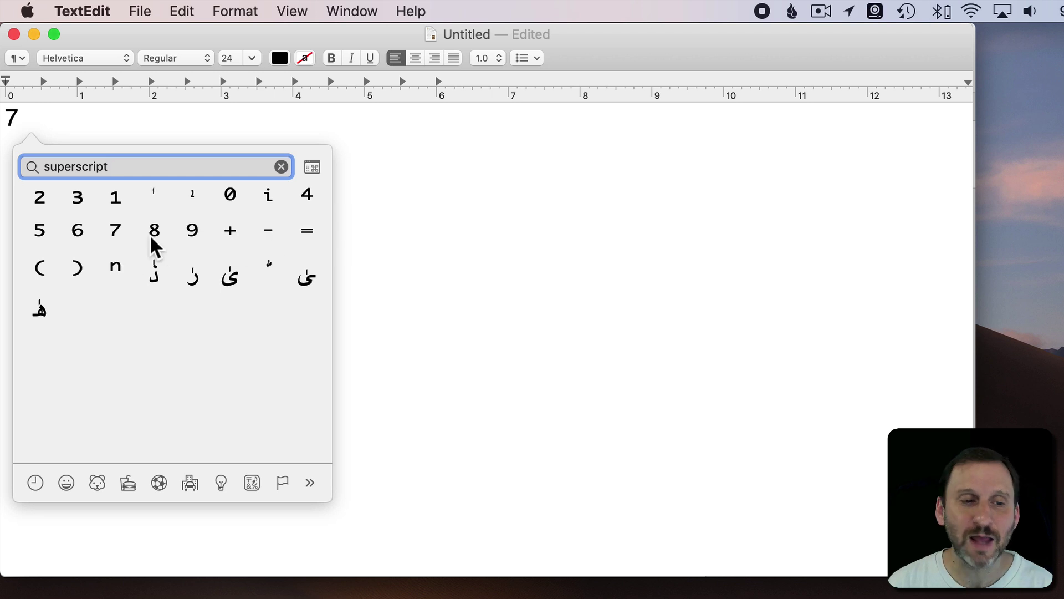
- Insert the superscript-two character after the 7 and confirm it is a single character
{"action": "left_click", "coordinate": [39, 198]}
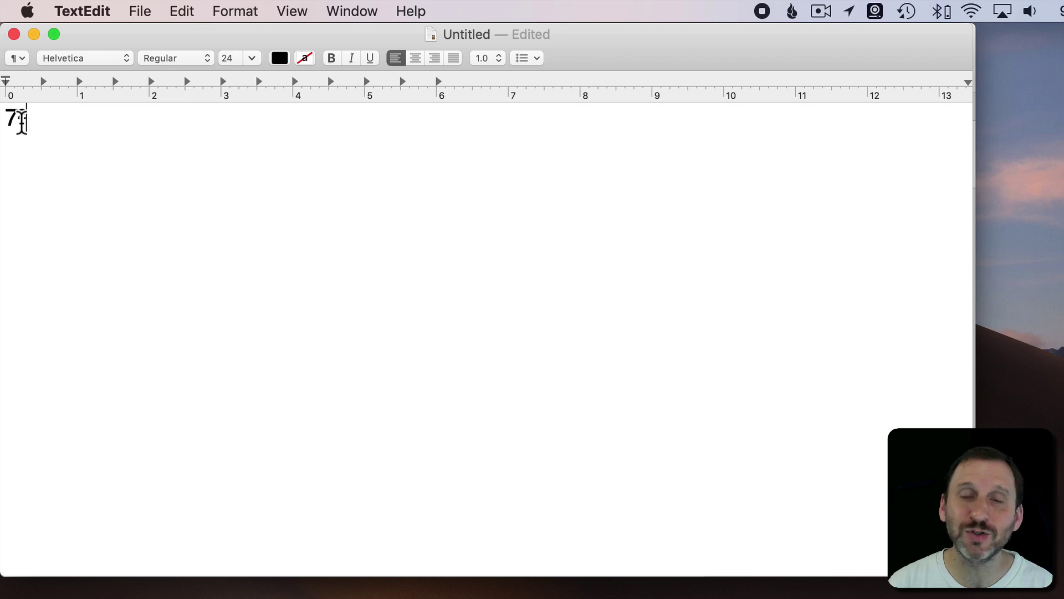
{"action": "left_click_drag", "start_coordinate": [19, 118], "coordinate": [29, 121]}
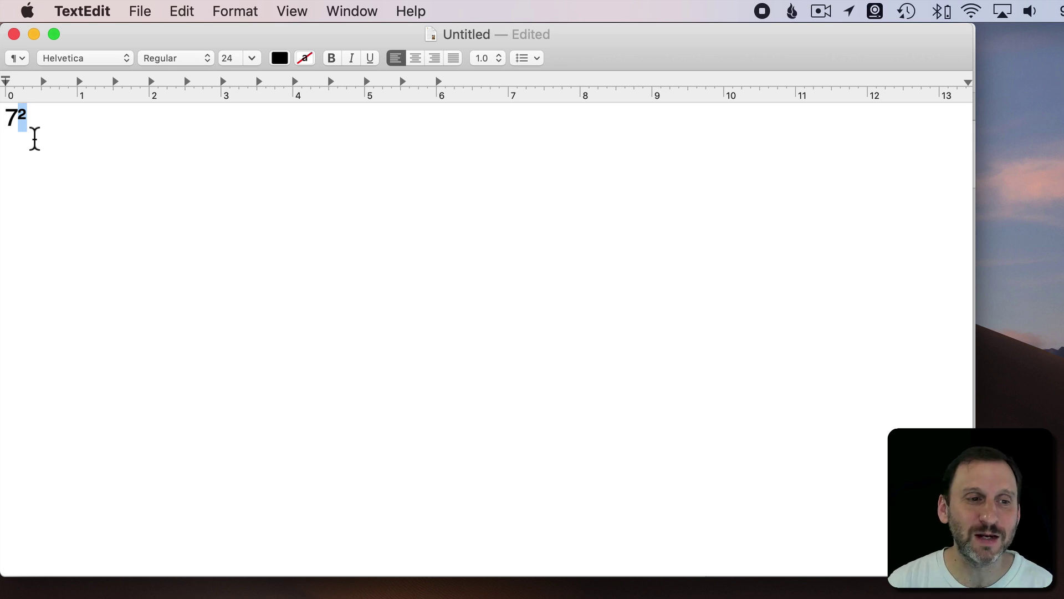
{"action": "left_click", "coordinate": [21, 124]}
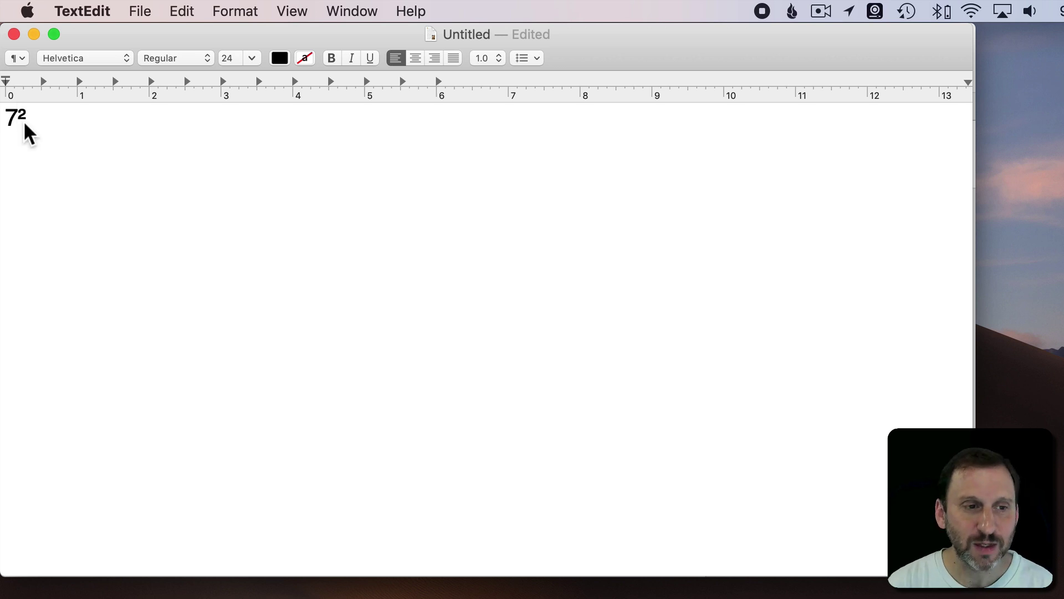
- Insert a subscript-two character from a 'subscript' search, then select both 2s
{"action": "key", "text": "ctrl+super+space"}
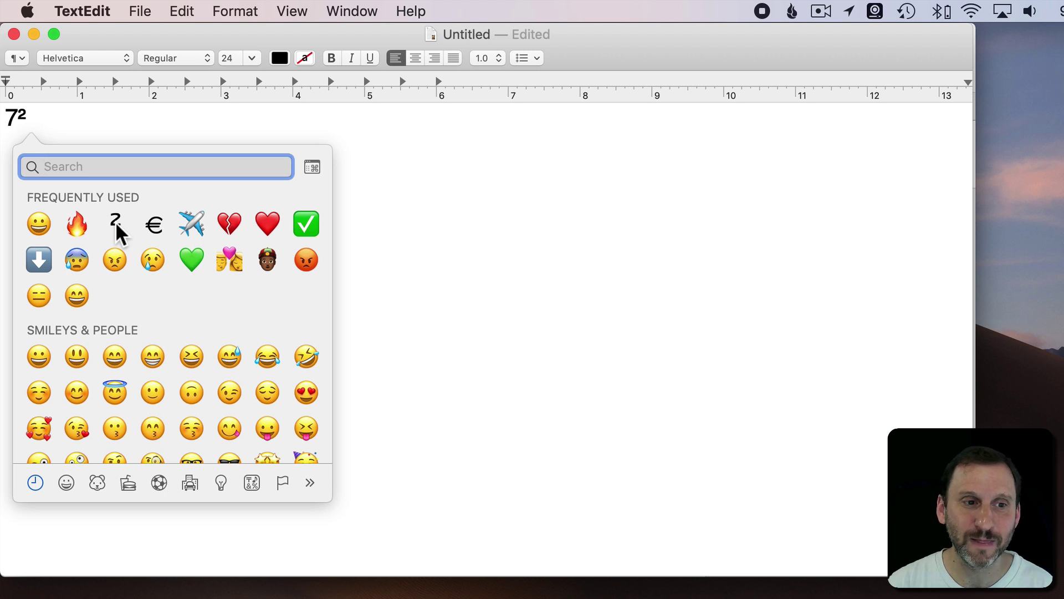
{"action": "type", "text": "subscript"}
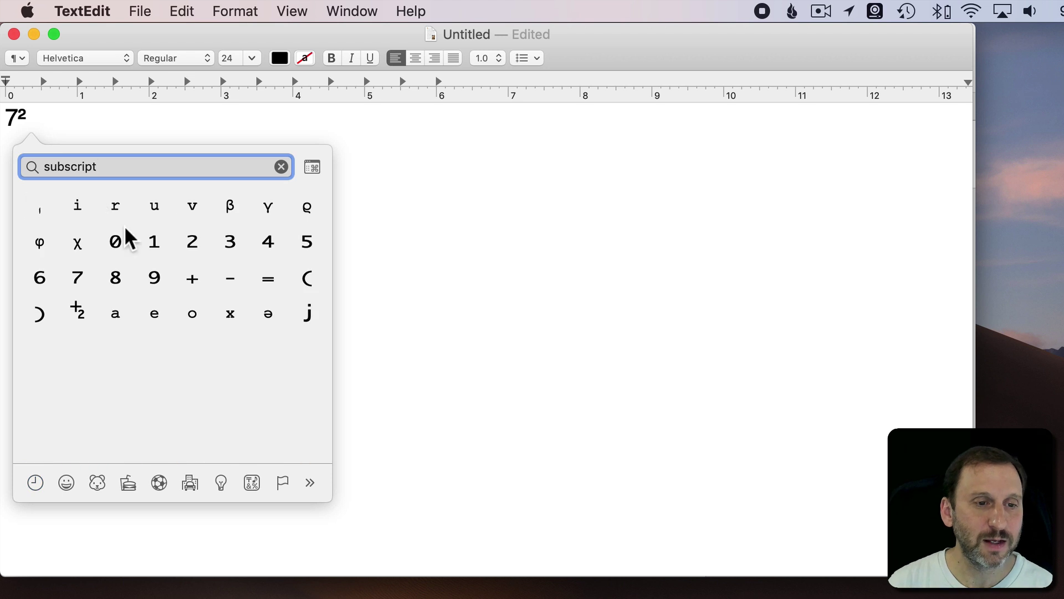
{"action": "left_click", "coordinate": [194, 246]}
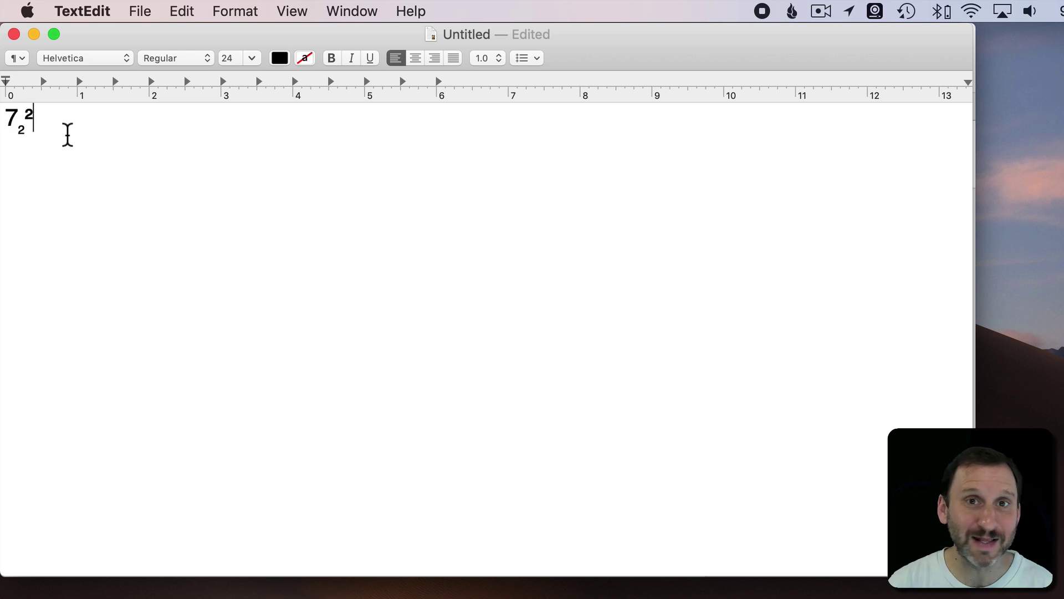
{"action": "left_click_drag", "start_coordinate": [34, 118], "coordinate": [21, 127]}
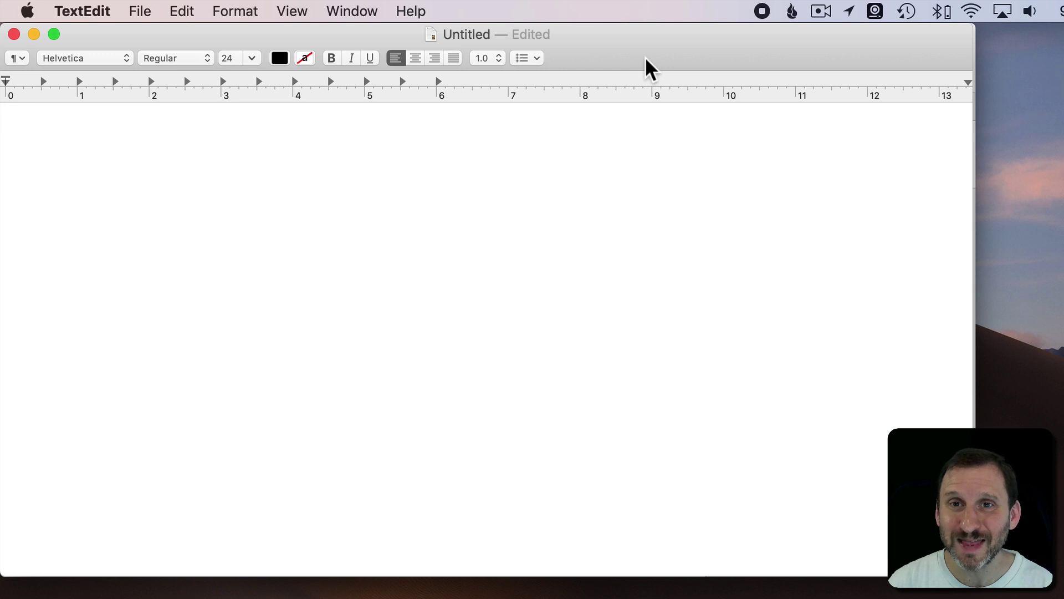
- Type 7^2 as plain text with a caret and open Spotlight
{"action": "type", "text": "^"}
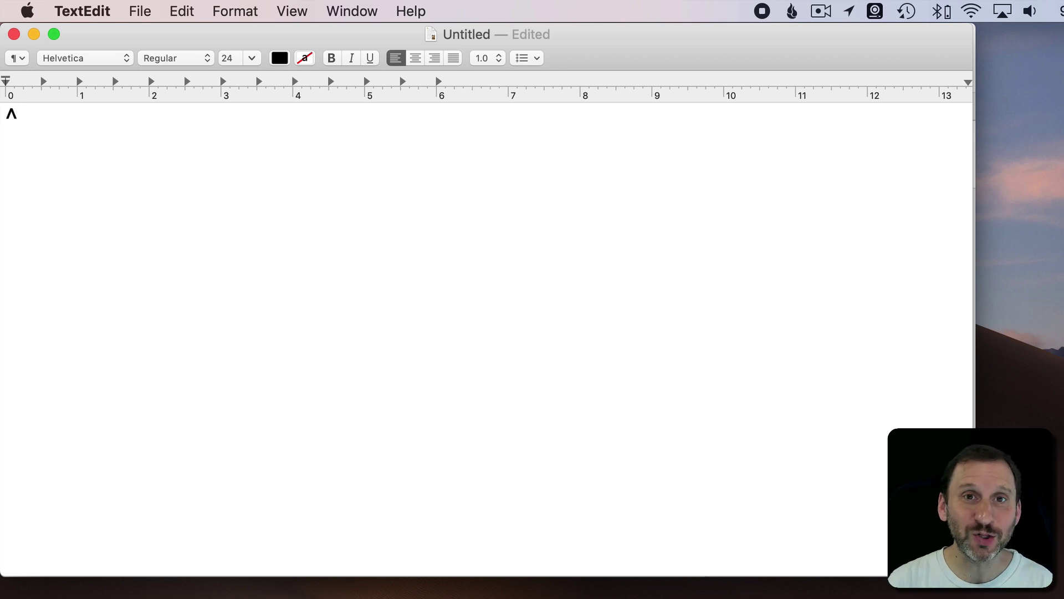
{"action": "key", "text": "BackSpace"}
{"action": "type", "text": "7^2"}
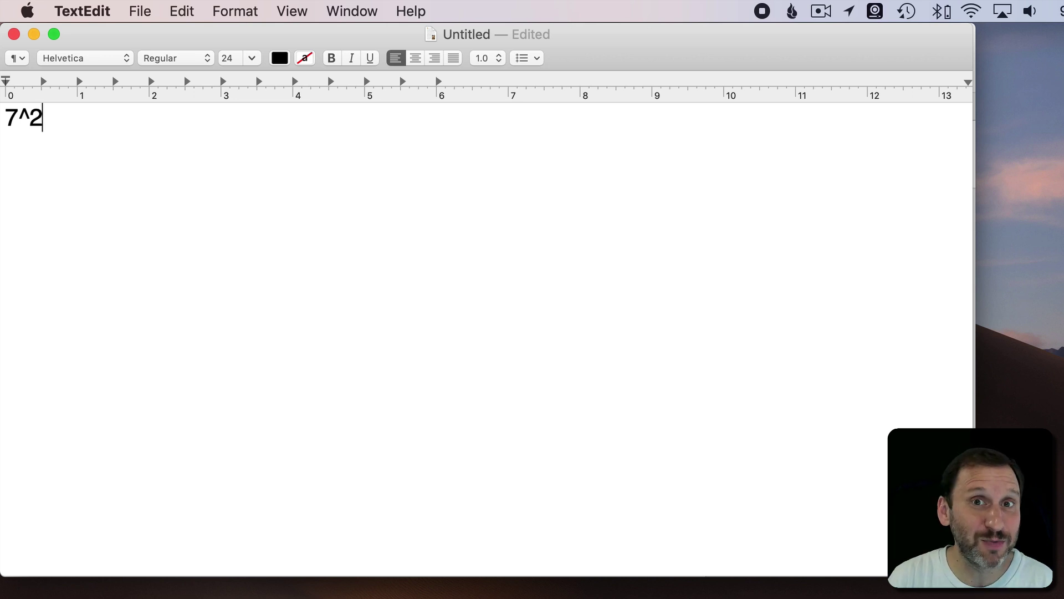
{"action": "key", "text": "super+space"}
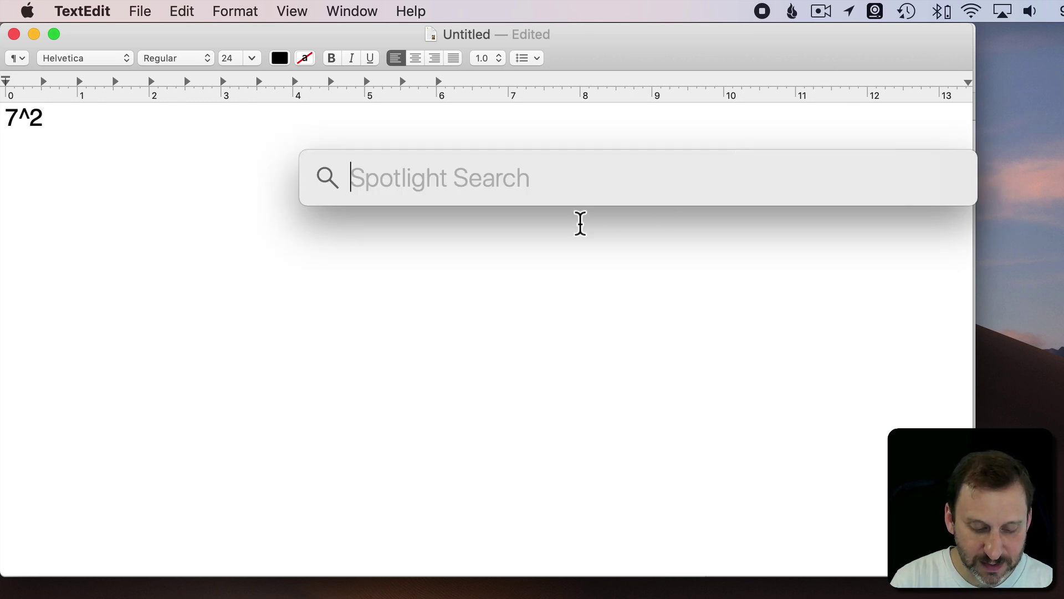
- Enter 7^2 in Spotlight to get 49, then clear the query
{"action": "type", "text": "7^2"}
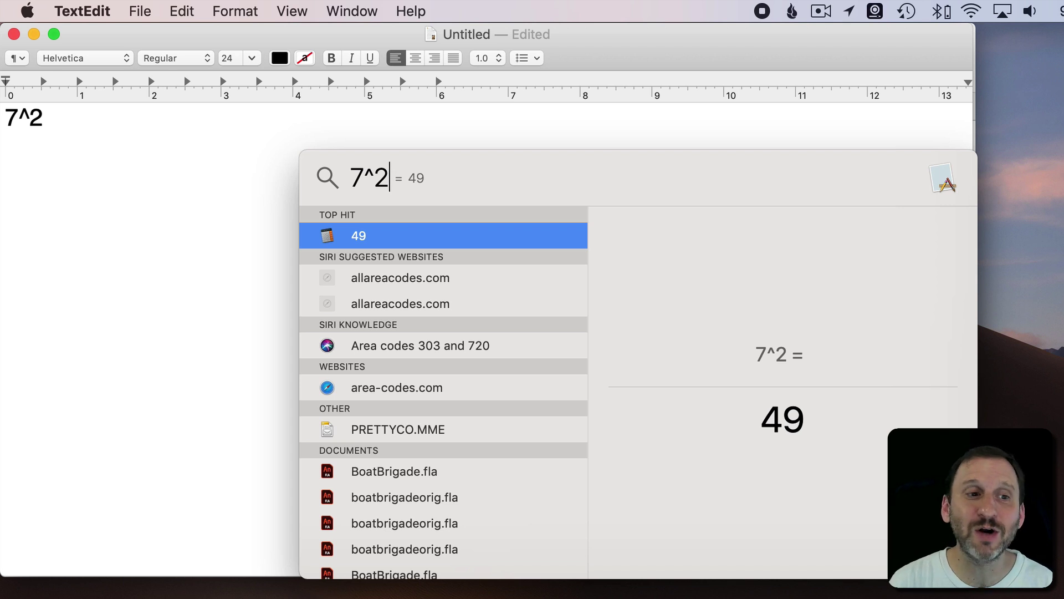
{"action": "key", "text": "super+a"}
{"action": "key", "text": "BackSpace"}
- Highlight 7^2 and then ^2 in TextEdit, then switch to Pages
{"action": "left_click", "coordinate": [106, 137]}
{"action": "left_click_drag", "start_coordinate": [82, 129], "coordinate": [5, 119]}
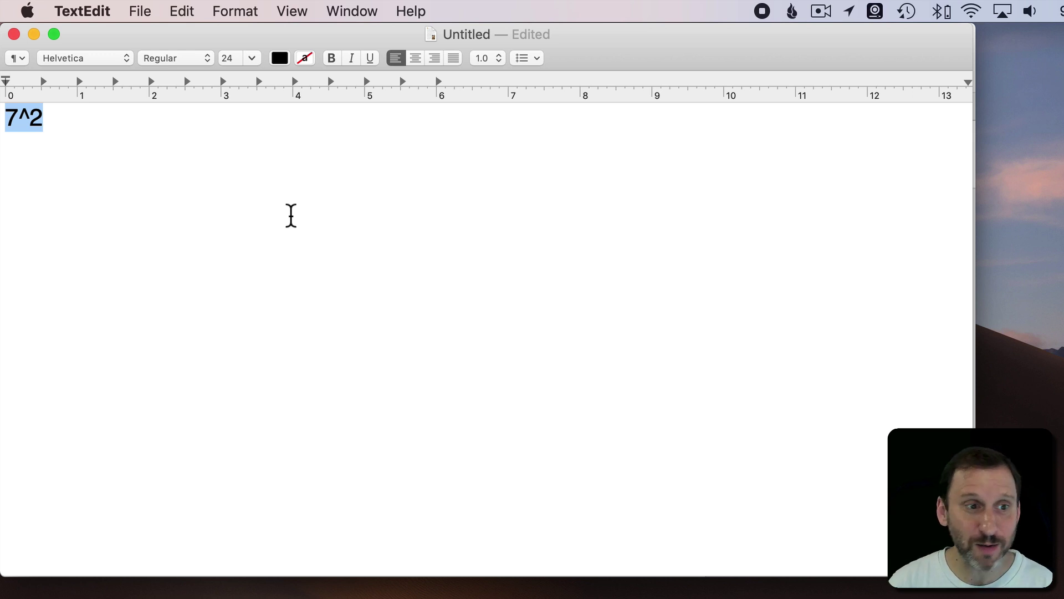
{"action": "left_click_drag", "start_coordinate": [54, 129], "coordinate": [6, 118]}
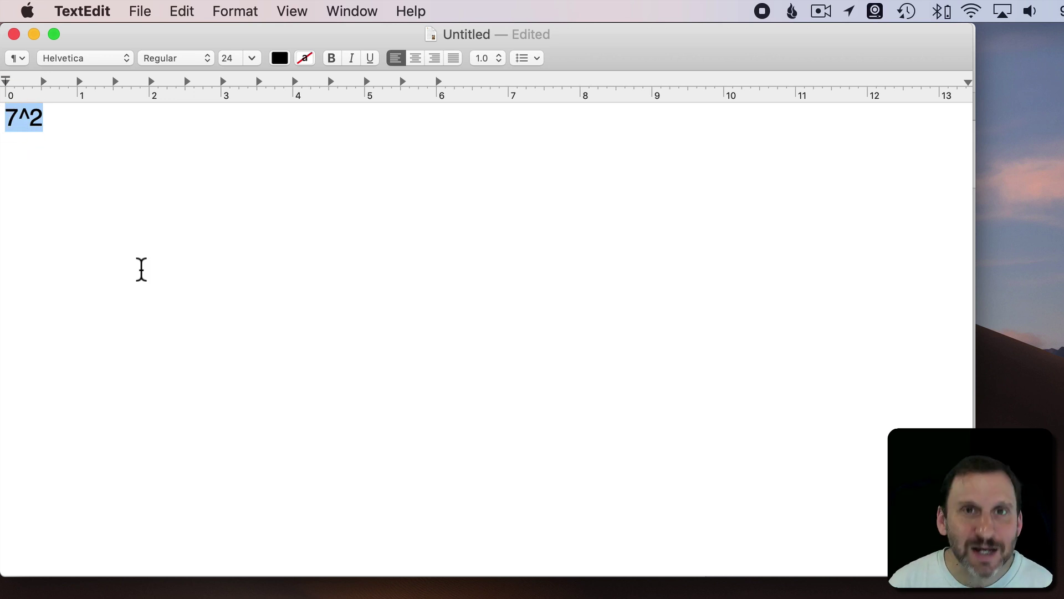
{"action": "left_click", "coordinate": [90, 158]}
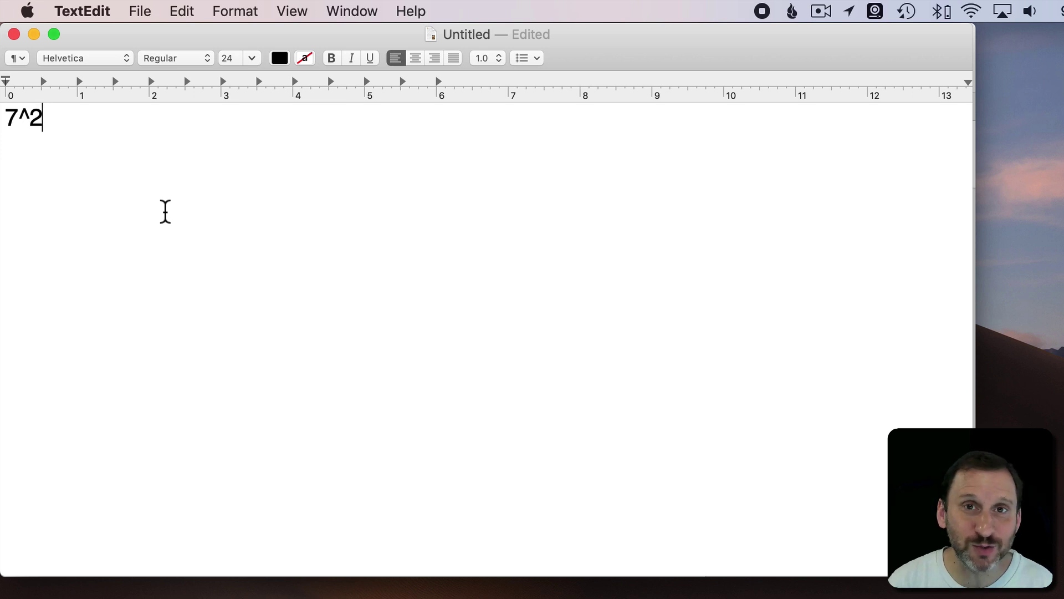
{"action": "left_click_drag", "start_coordinate": [42, 125], "coordinate": [7, 123]}
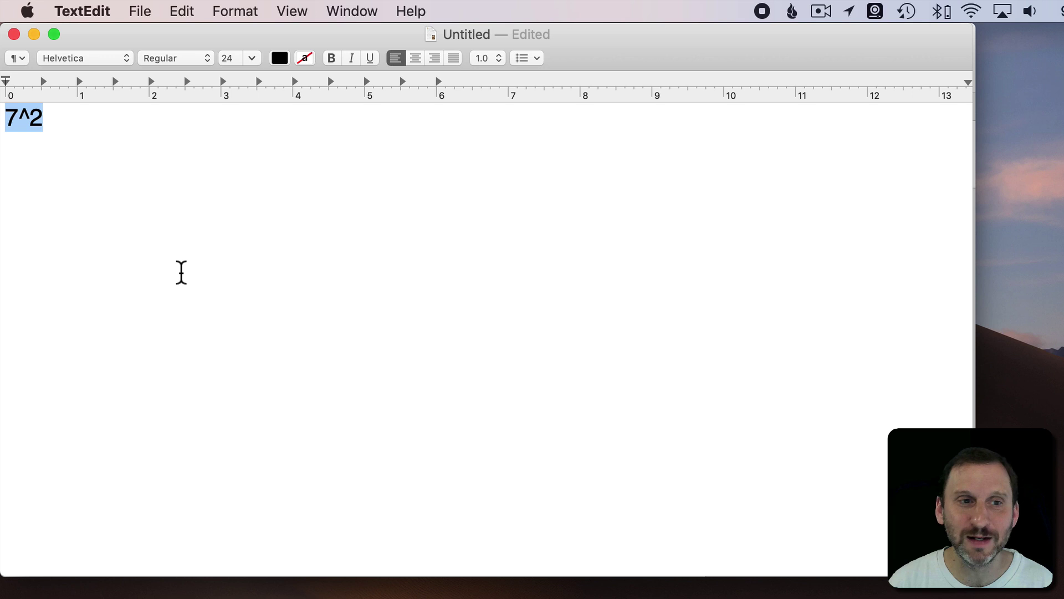
{"action": "left_click", "coordinate": [52, 113]}
{"action": "left_click_drag", "start_coordinate": [19, 116], "coordinate": [37, 116]}
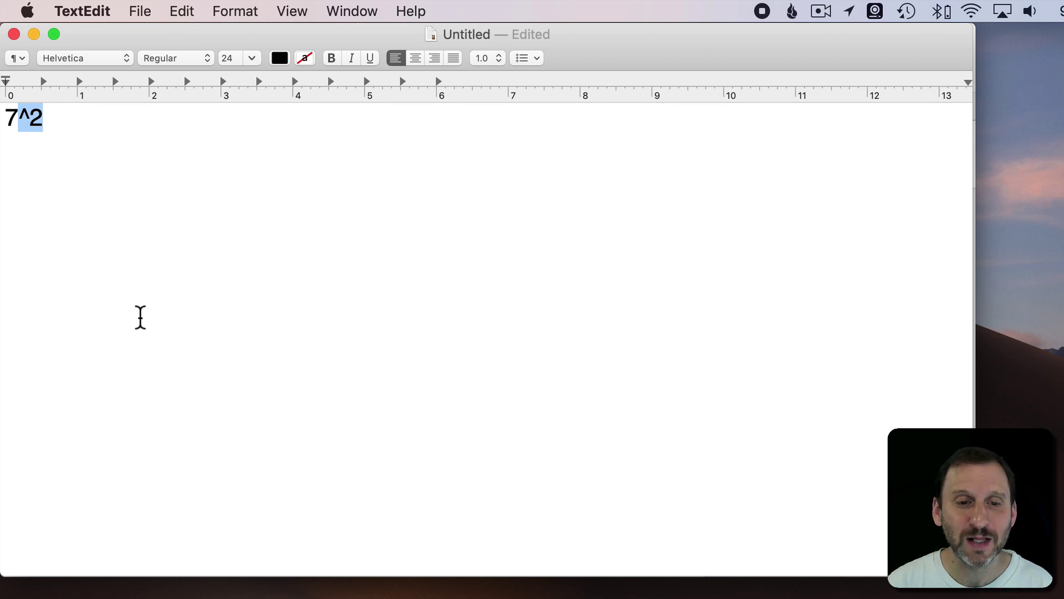
{"action": "key", "text": "super+Tab"}
{"action": "key", "text": "super+Tab"}
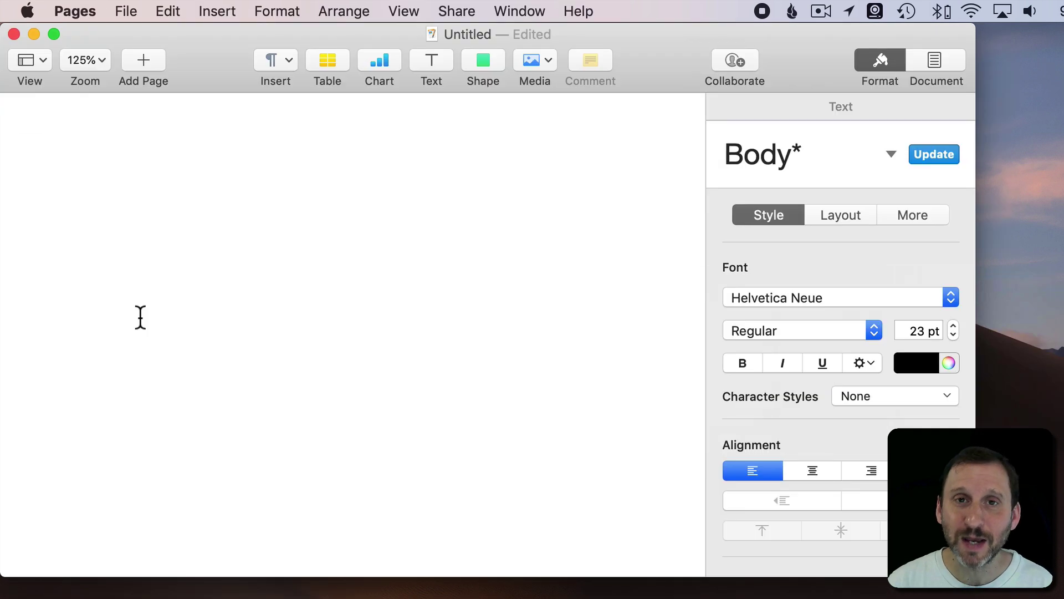
- Type 72 in Pages and check the baseline options for the 2 without changing them
{"action": "type", "text": "72"}
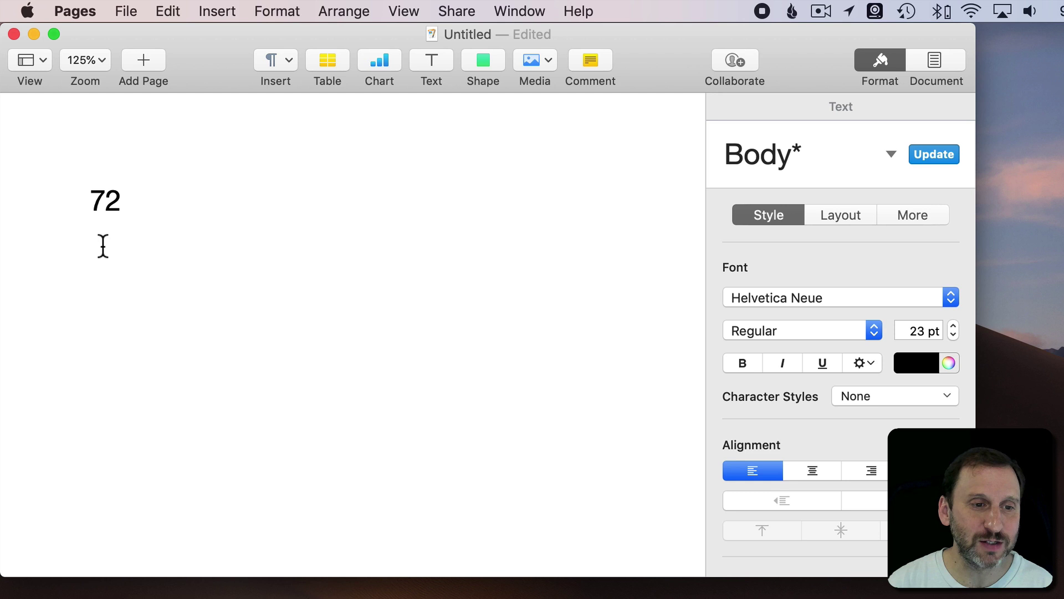
{"action": "left_click_drag", "start_coordinate": [105, 202], "coordinate": [123, 202]}
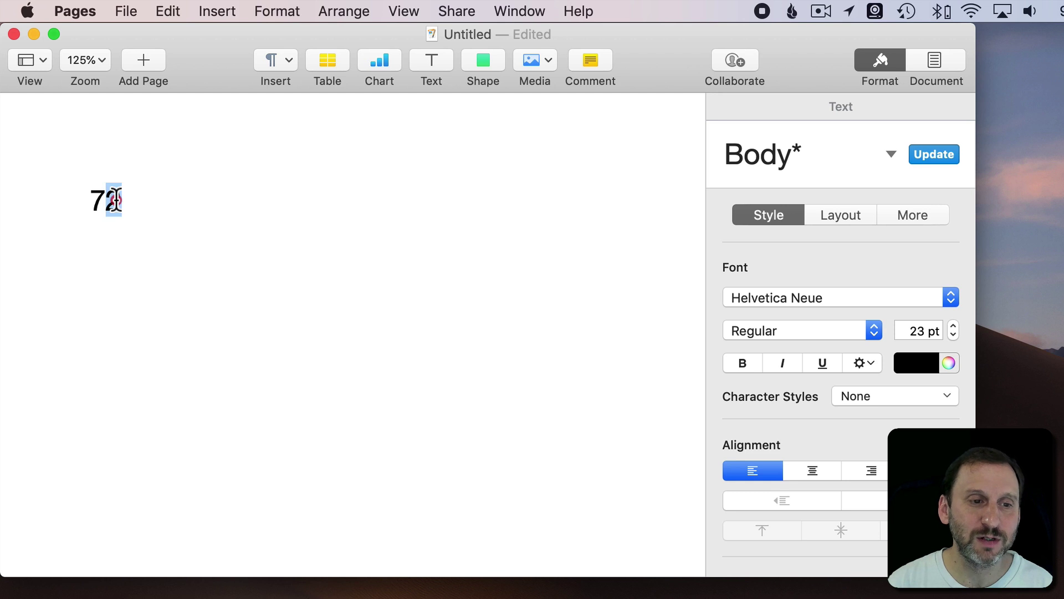
{"action": "left_click", "coordinate": [304, 10]}
{"action": "mouse_move", "coordinate": [304, 38]}
{"action": "left_click", "coordinate": [614, 239]}
{"action": "mouse_move", "coordinate": [591, 297]}
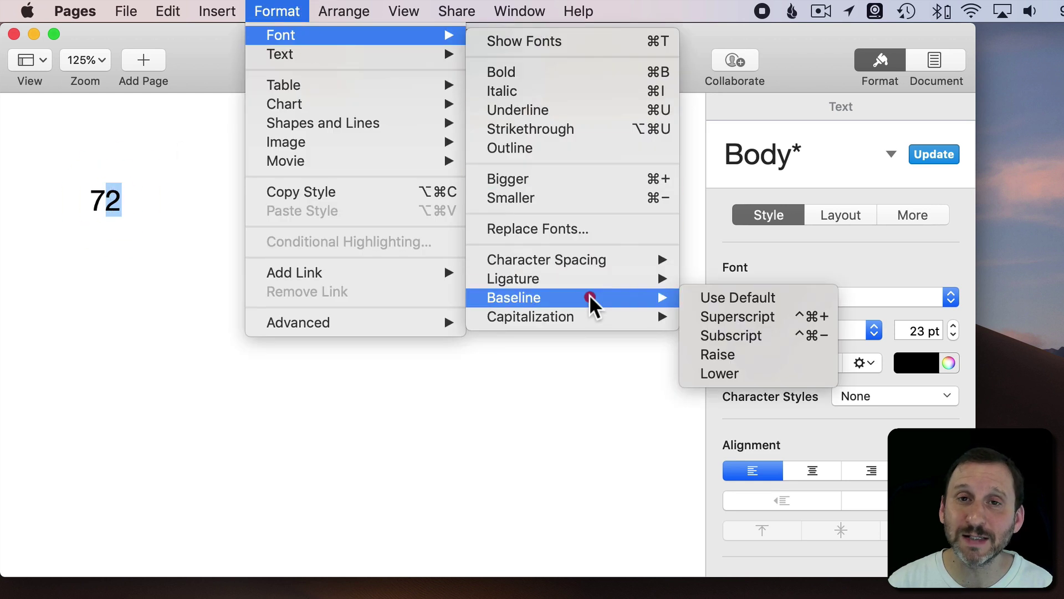
{"action": "left_click", "coordinate": [166, 331]}
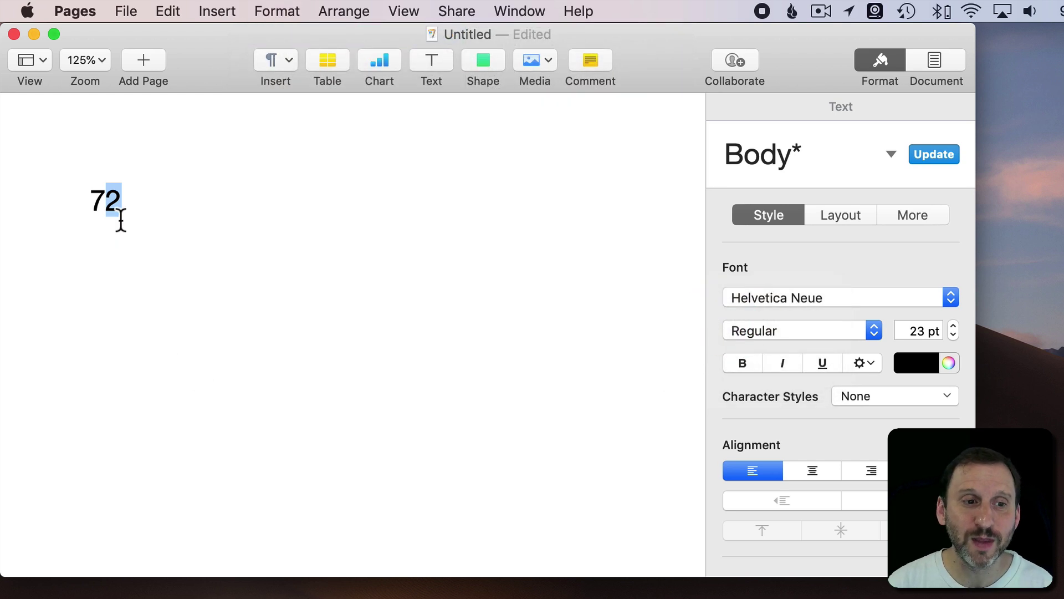
- Delete the 72 so the Pages document is blank
{"action": "left_click_drag", "start_coordinate": [140, 199], "coordinate": [83, 199]}
{"action": "key", "text": "BackSpace"}
{"action": "left_click", "coordinate": [205, 7]}
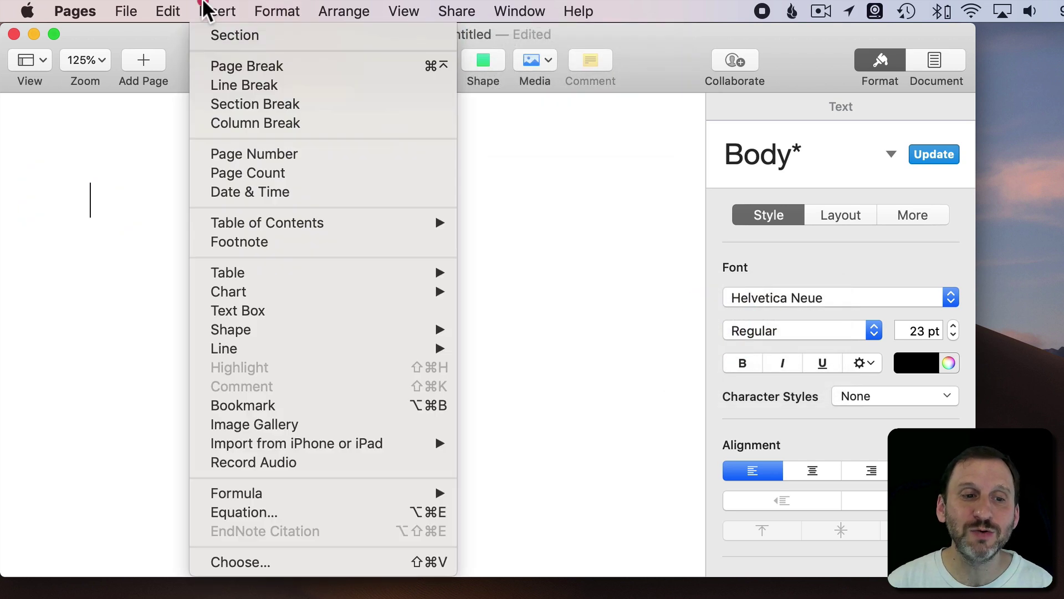
- Start a new Pages equation and enter 7^23
{"action": "left_click", "coordinate": [238, 512]}
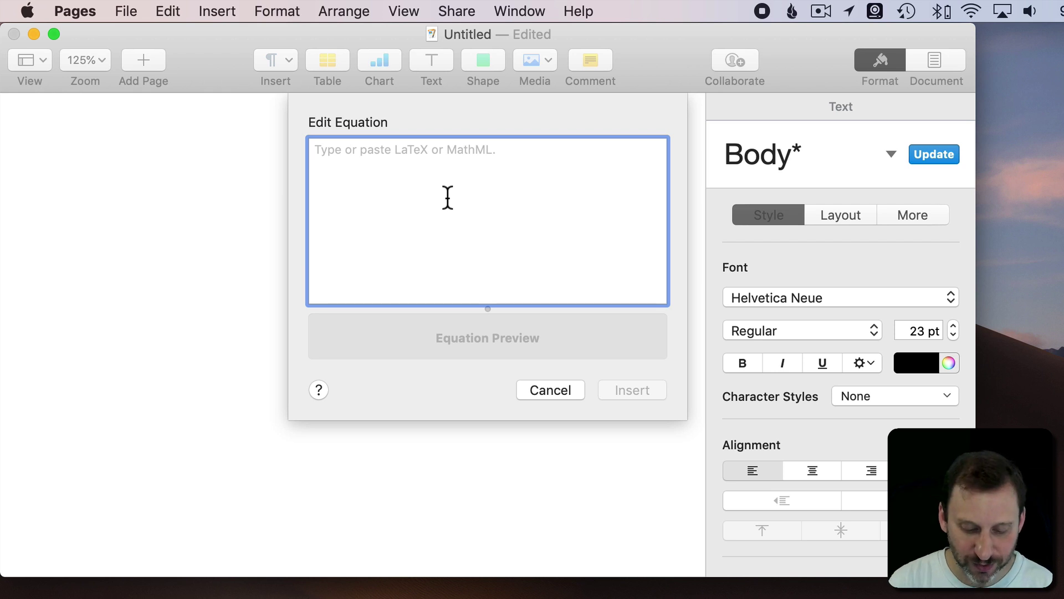
{"action": "type", "text": "7"}
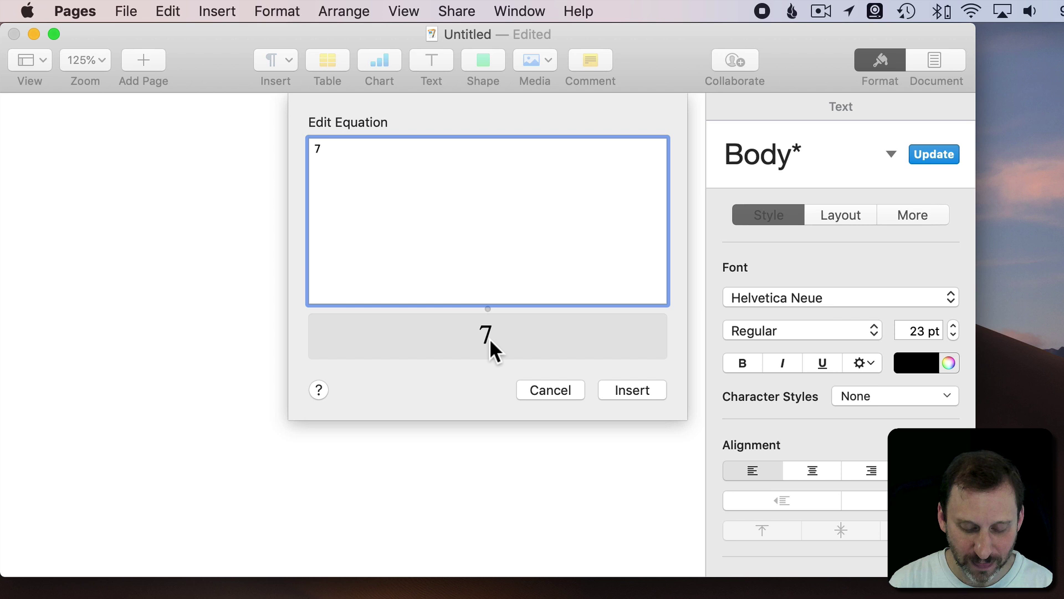
{"action": "type", "text": "^"}
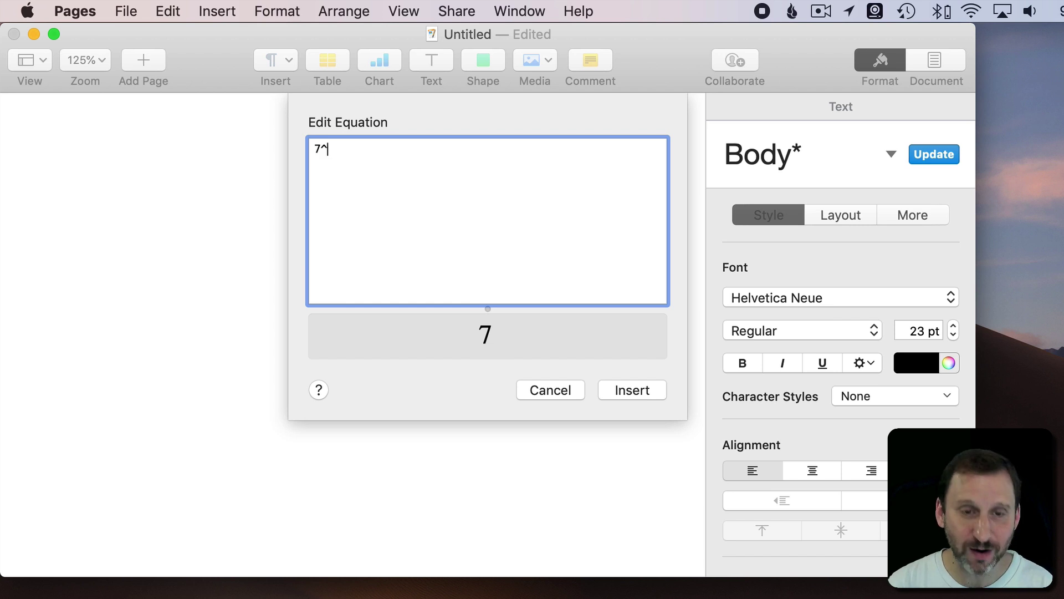
{"action": "type", "text": "2"}
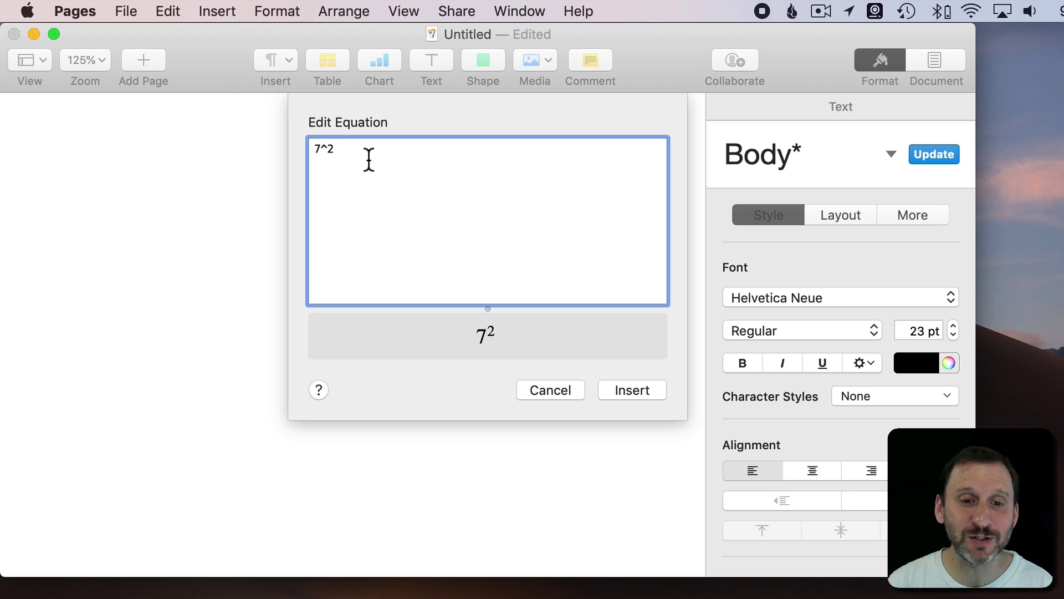
{"action": "type", "text": "3"}
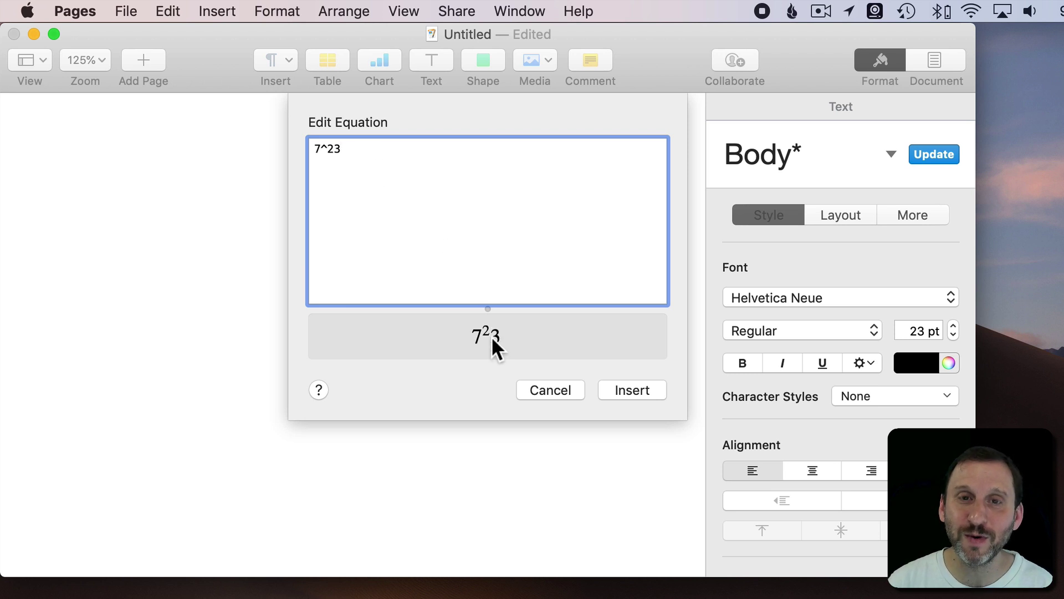
- Wrap the 23 exponent in curly braces so the equation reads 7^{23}
{"action": "left_click", "coordinate": [328, 150]}
{"action": "type", "text": "{"}
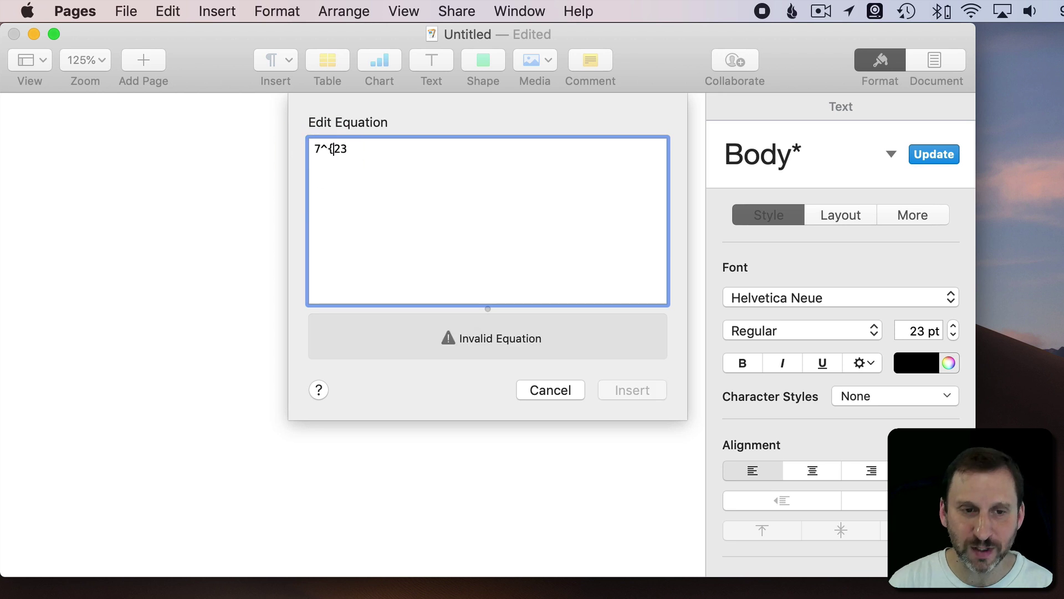
{"action": "left_click", "coordinate": [347, 149]}
{"action": "type", "text": "}"}
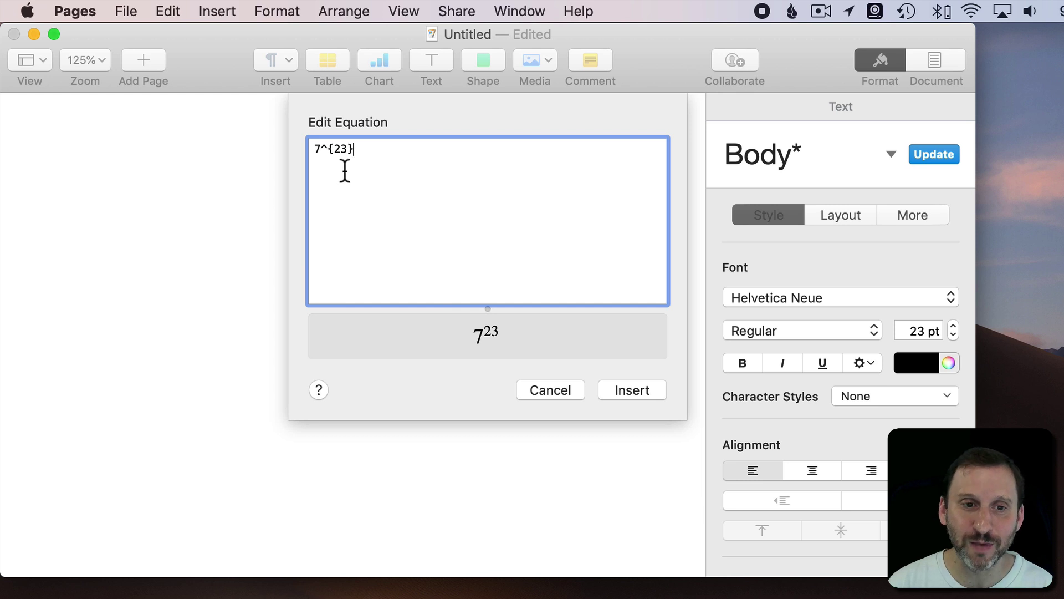
- Replace the 23 exponent with abc, giving 7^{abc}
{"action": "double_click", "coordinate": [345, 148]}
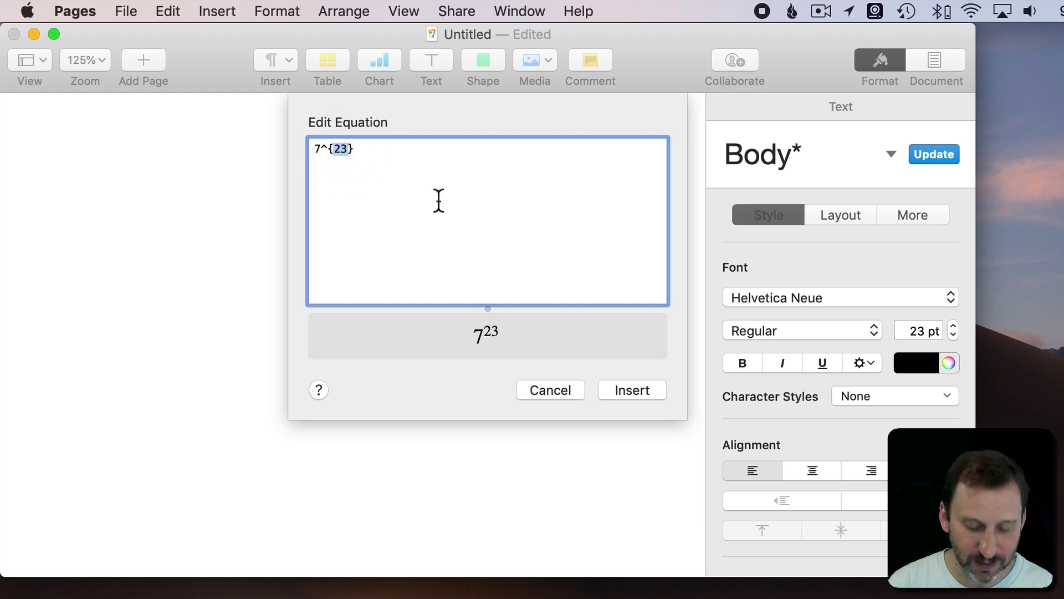
{"action": "type", "text": "a"}
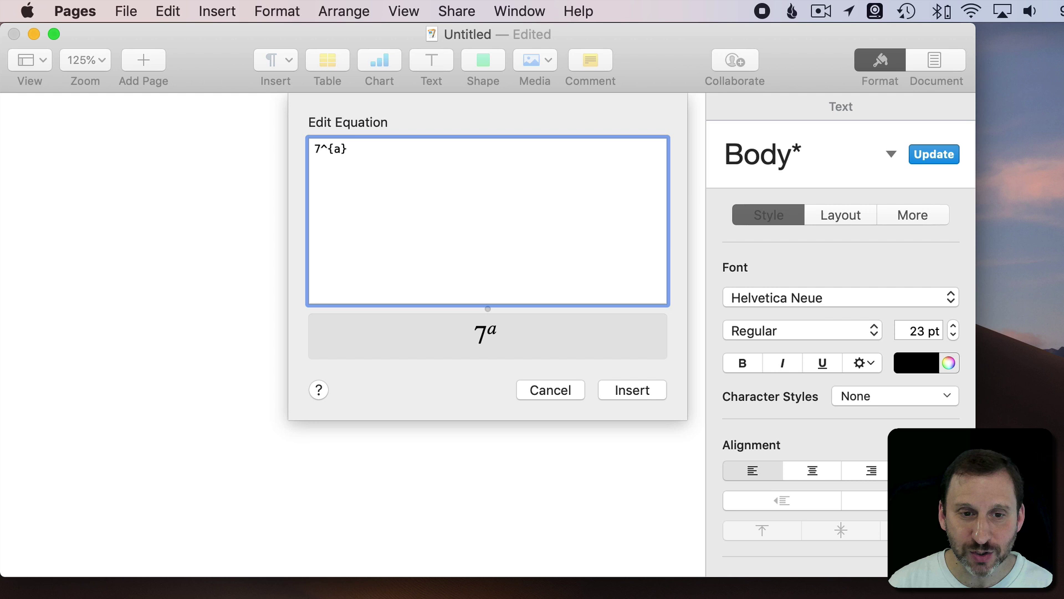
{"action": "type", "text": "bc"}
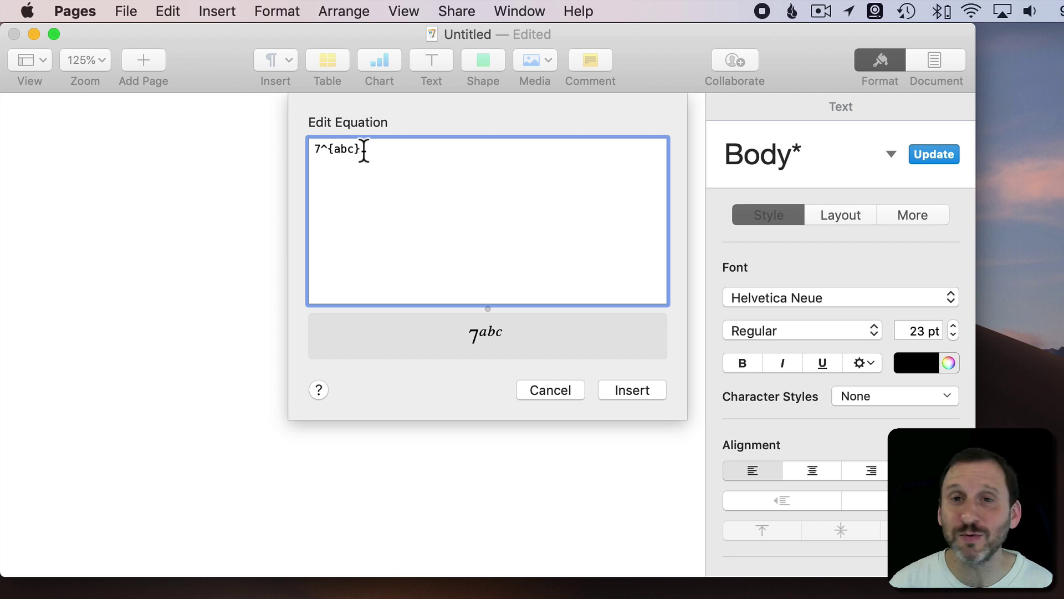
- Try _ as a subscript, restore ^, and insert the 7^{abc} equation into the document
{"action": "double_click", "coordinate": [324, 148]}
{"action": "type", "text": "_"}
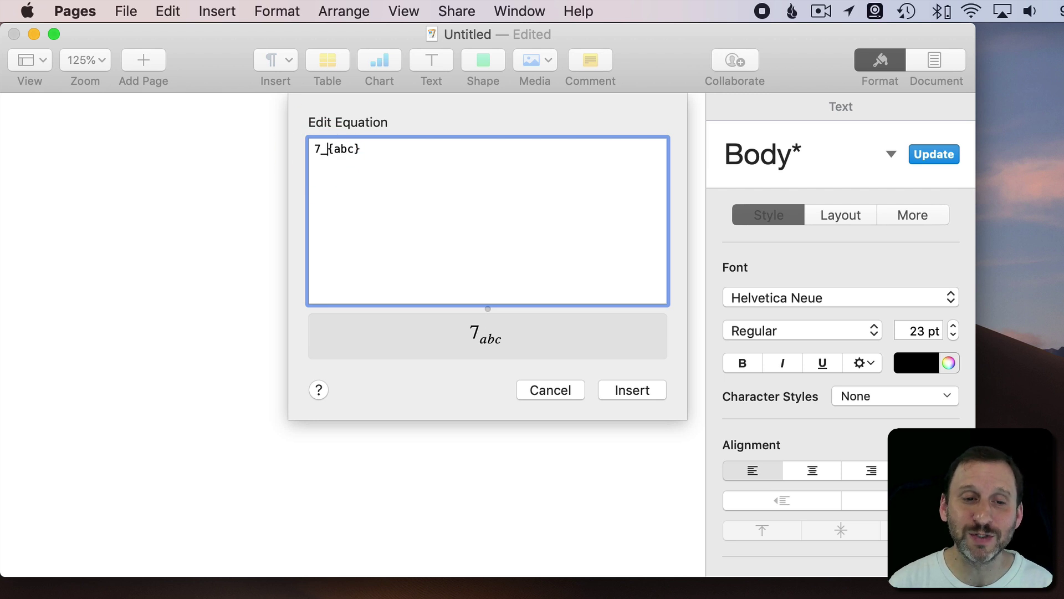
{"action": "key", "text": "BackSpace"}
{"action": "type", "text": "^"}
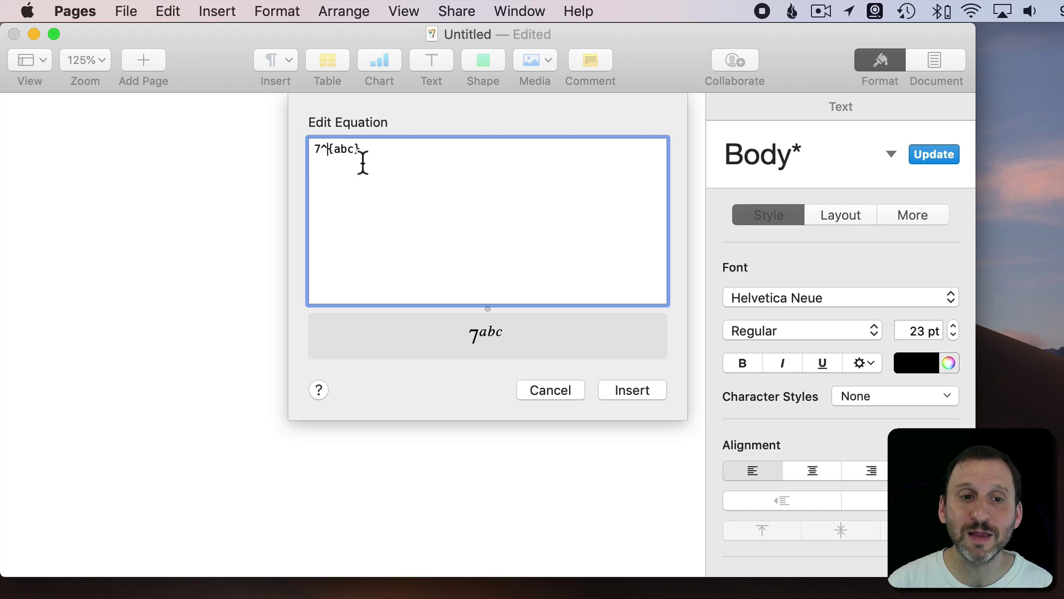
{"action": "left_click", "coordinate": [642, 390]}
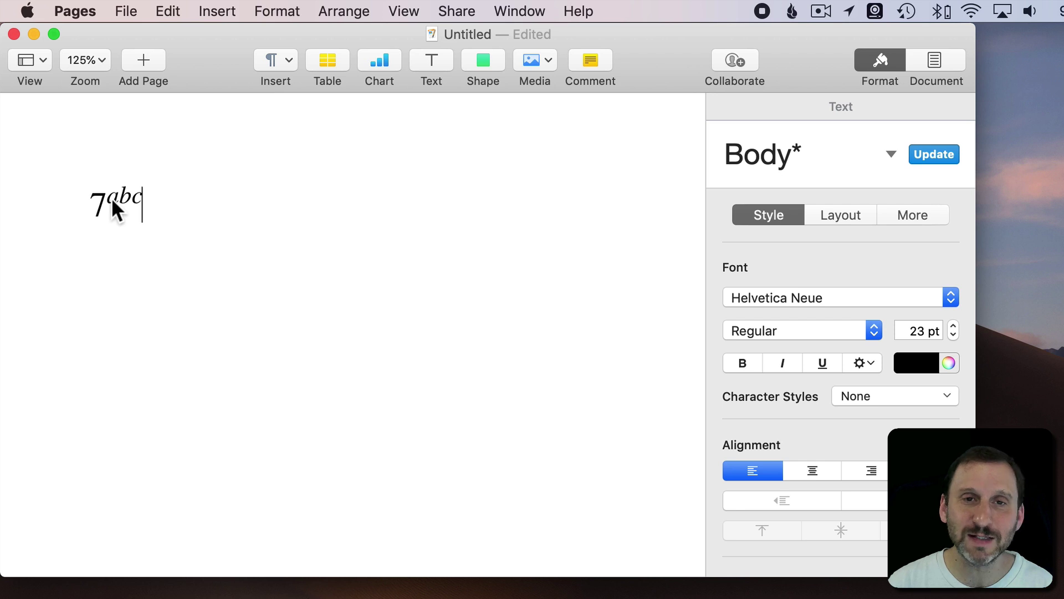
- Select the inserted 7^{abc} equation in Pages and switch back to TextEdit
{"action": "left_click", "coordinate": [111, 198]}
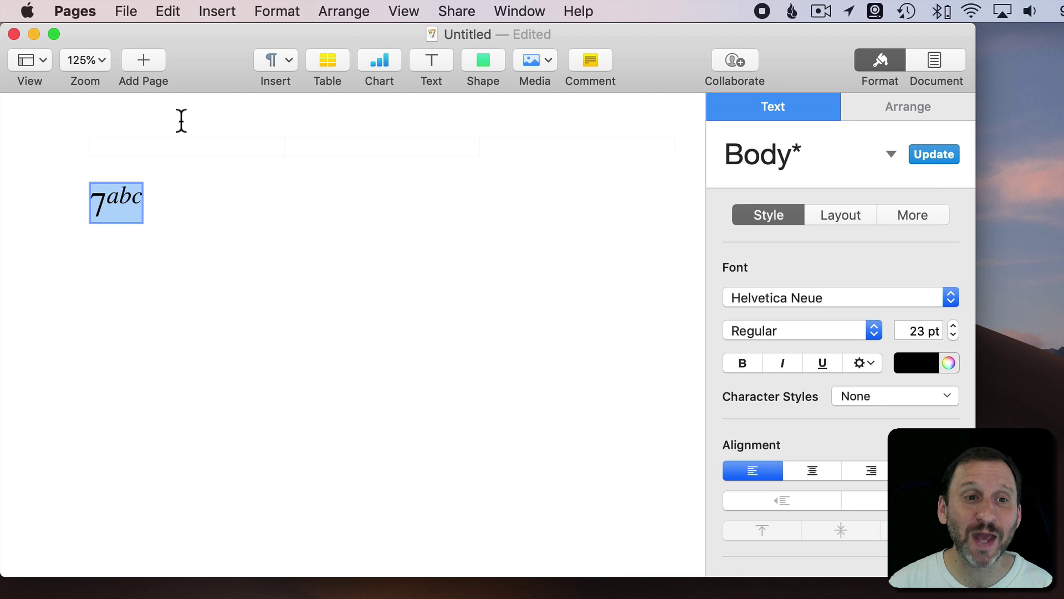
{"action": "left_click", "coordinate": [216, 11]}
{"action": "left_click", "coordinate": [78, 397]}
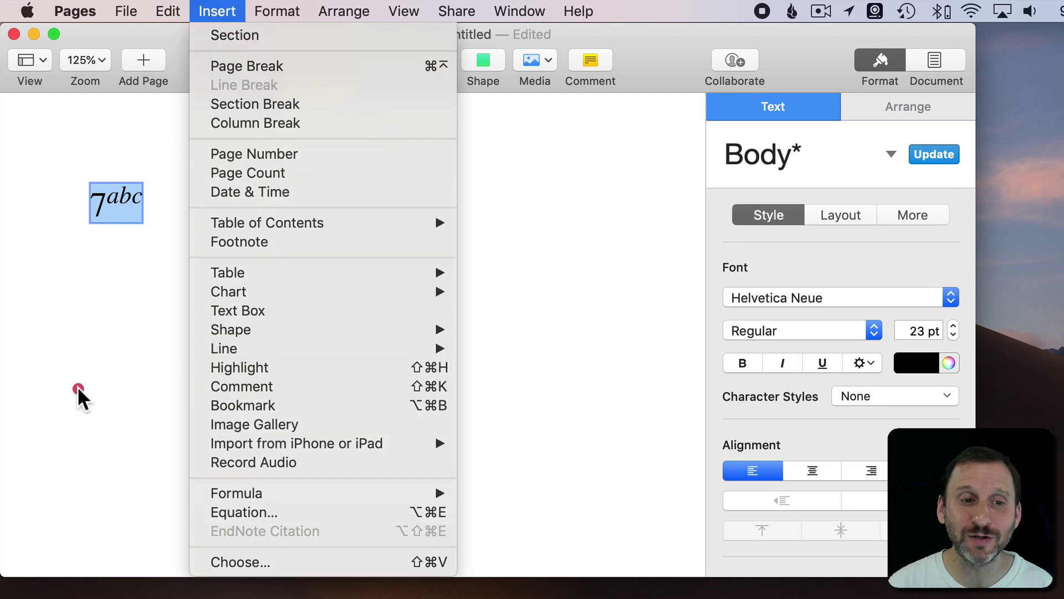
{"action": "key", "text": "super+Tab"}
{"action": "key", "text": "super+Tab"}
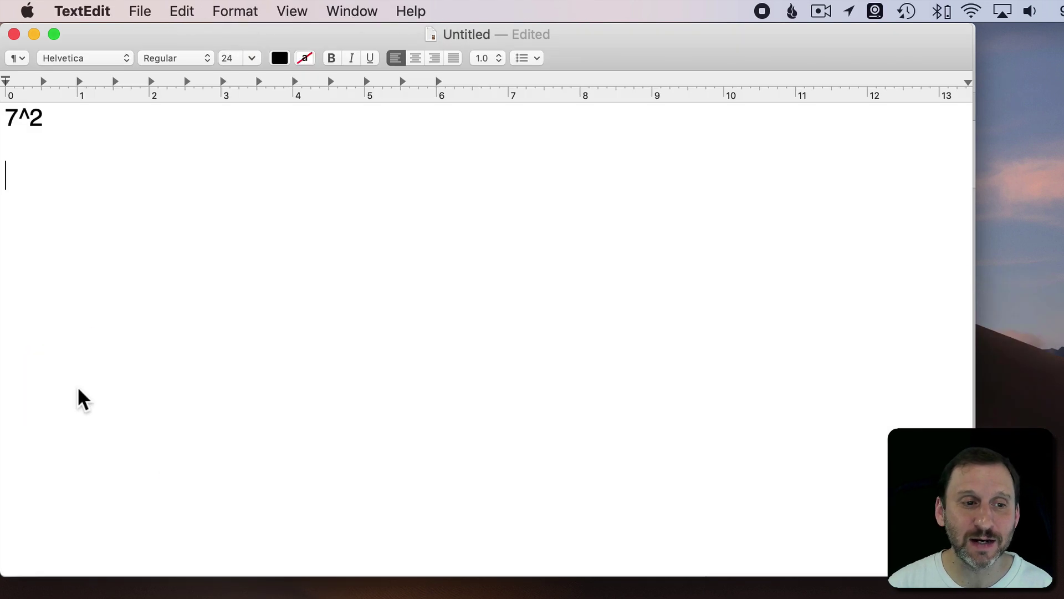
- Paste the 7^{abc} equation below the 7^2 text, then move on to Mail
{"action": "key", "text": "super+v"}
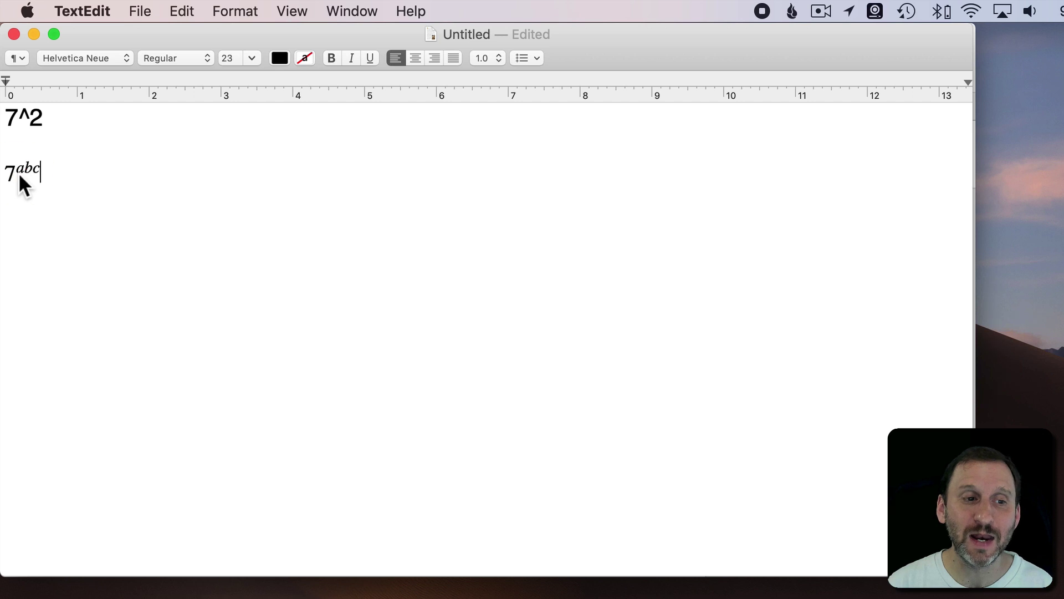
{"action": "key", "text": "Right"}
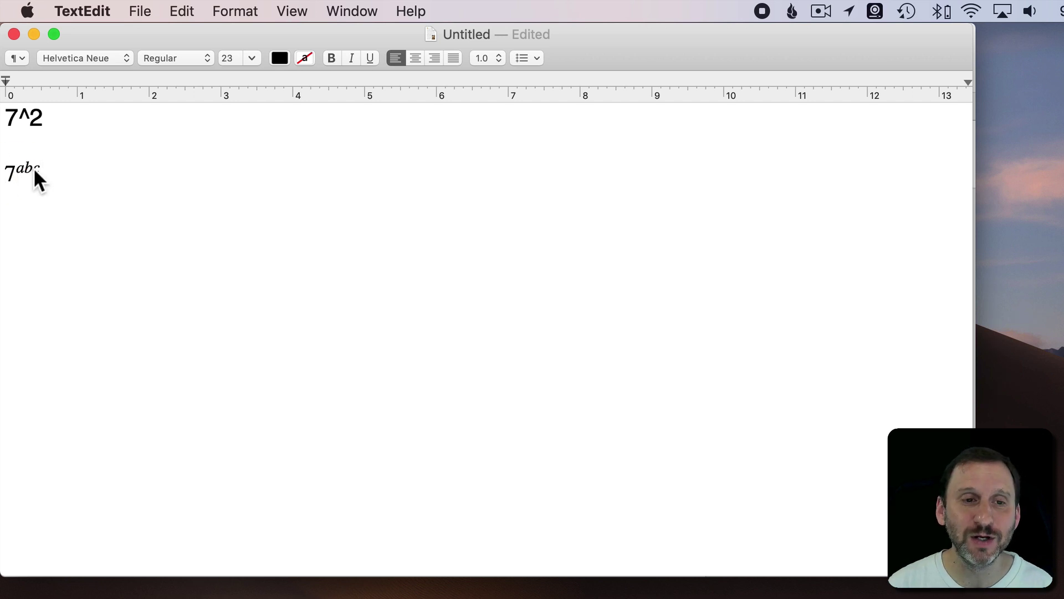
{"action": "key", "text": "super+Tab"}
{"action": "key", "text": "super+Tab"}
{"action": "key", "text": "super+Tab"}
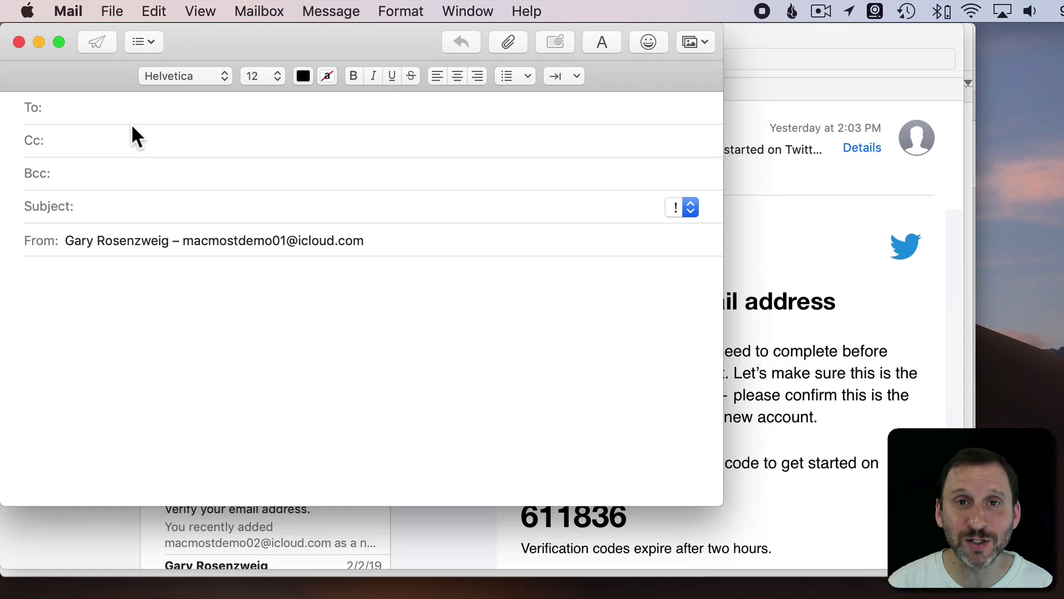
- Paste the 7^{abc} equation into the new message body and select it
{"action": "key", "text": "super+v"}
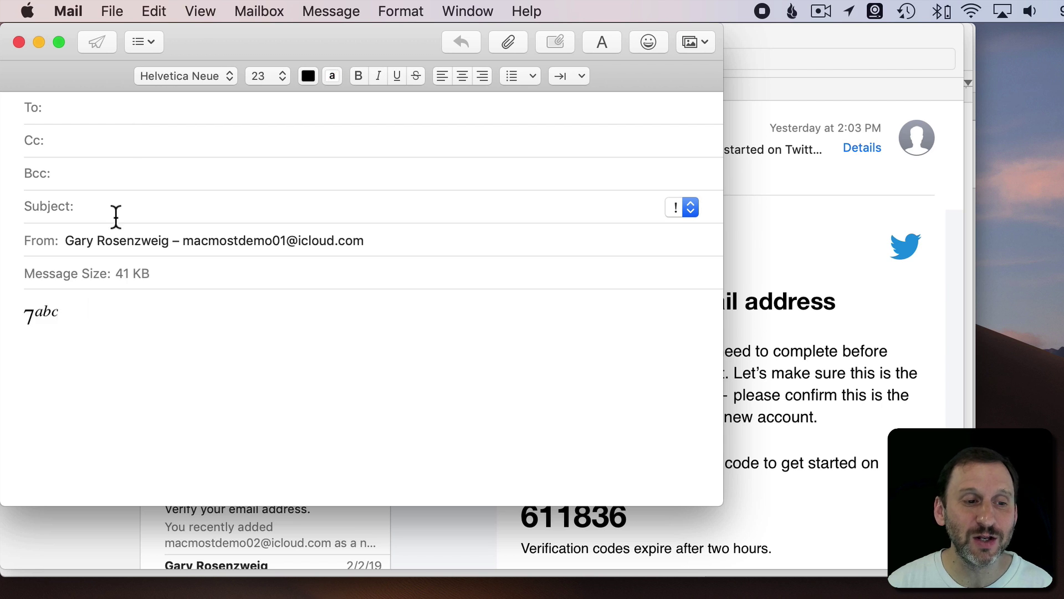
{"action": "left_click_drag", "start_coordinate": [66, 321], "coordinate": [40, 319]}
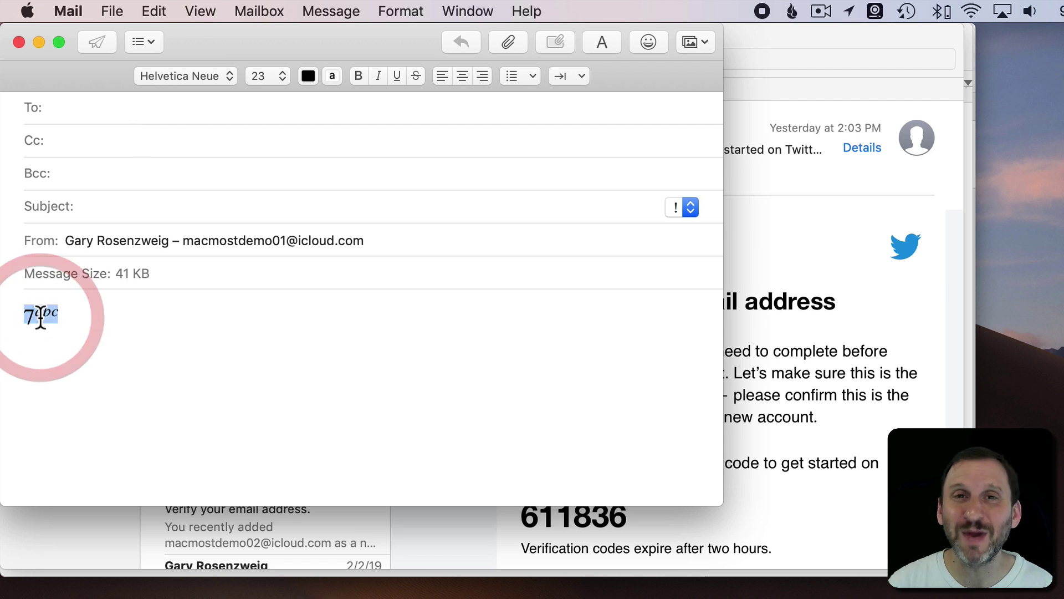